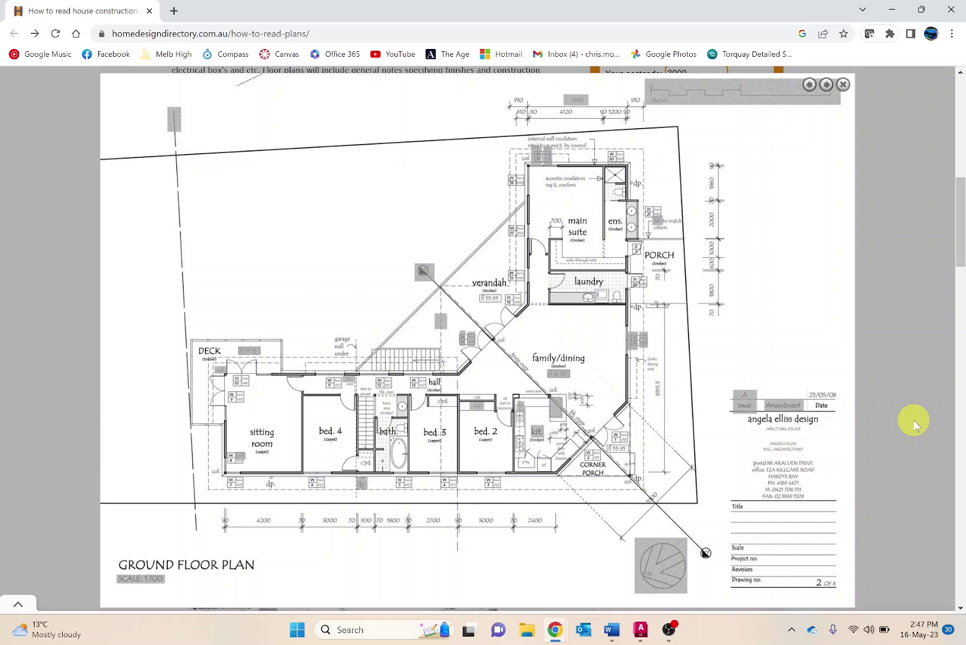
# - Switch to the 2020VisCommTechDrawingSpecs Word document and review Figure 31 on placing three dimension lines outside each wall
pyautogui.hotkey('alt', 'Tab')
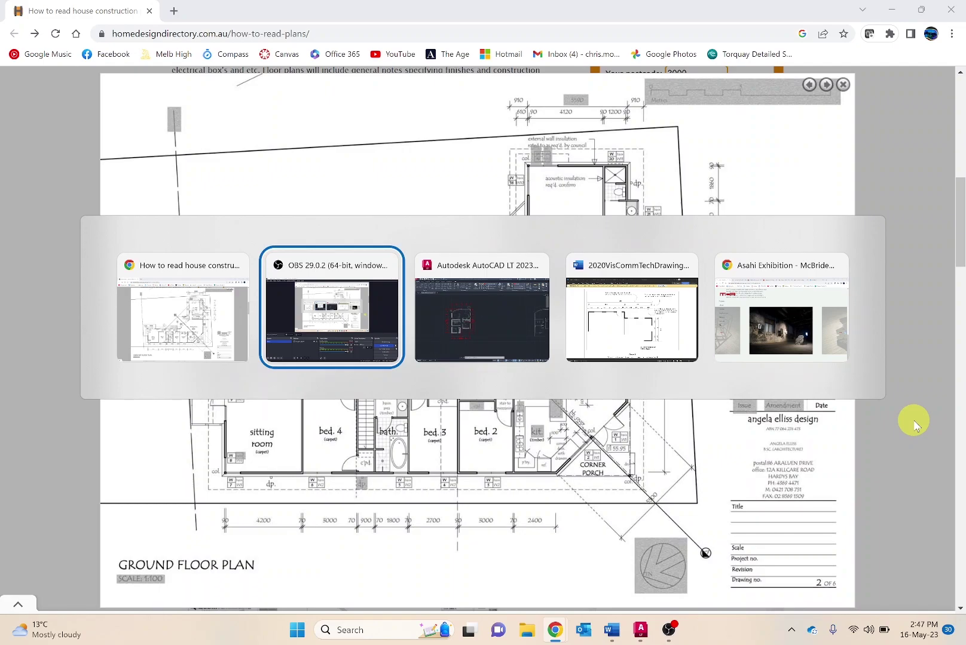
pyautogui.hotkey('alt', 'Tab')
pyautogui.hotkey('alt', 'Tab')
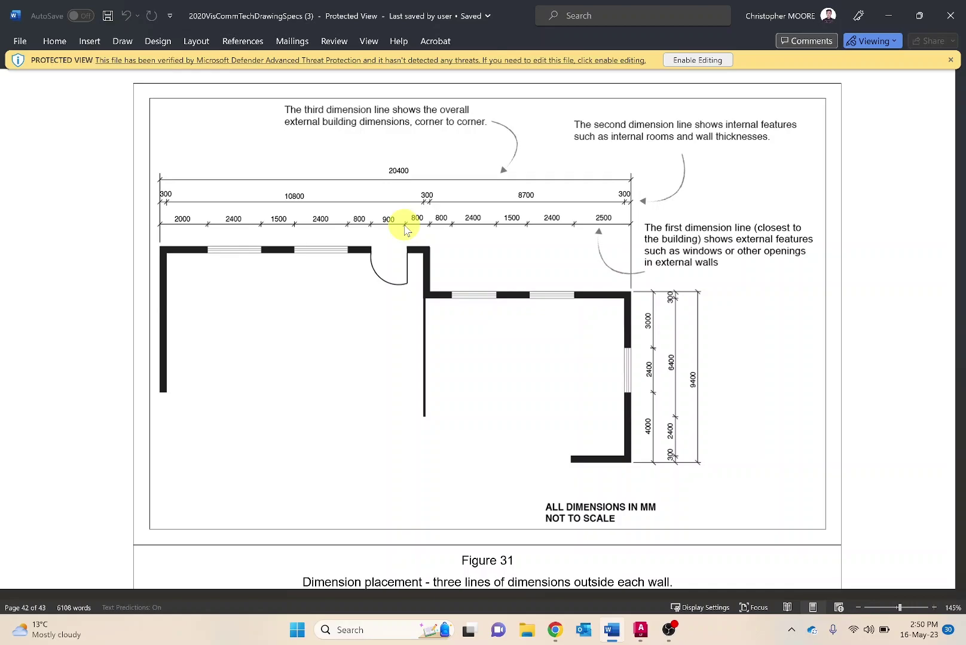
# - Switch to the house tutorial_recover drawing in AutoCAD and bring the undimensioned copy of the floor plan into view
pyautogui.hotkey('alt', 'Tab')
pyautogui.hotkey('alt', 'Tab')
pyautogui.hotkey('alt', 'Tab')
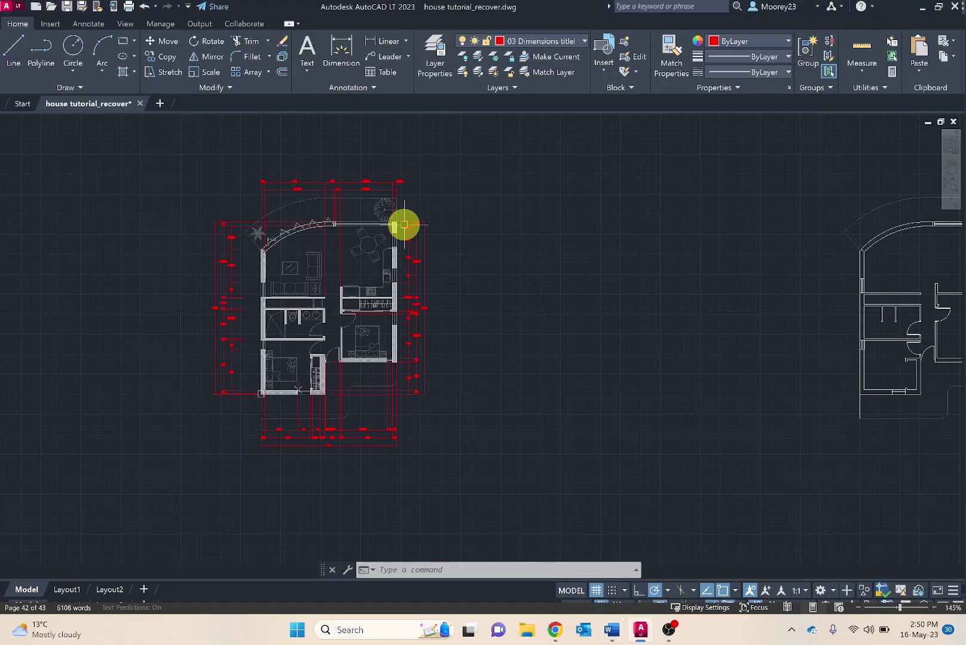
pyautogui.moveTo(690, 278); pyautogui.dragTo(339, 302, button='middle')
pyautogui.scroll(-2, 339, 302)
pyautogui.scroll(6, 420, 305)
pyautogui.scroll(-2, 430, 292)
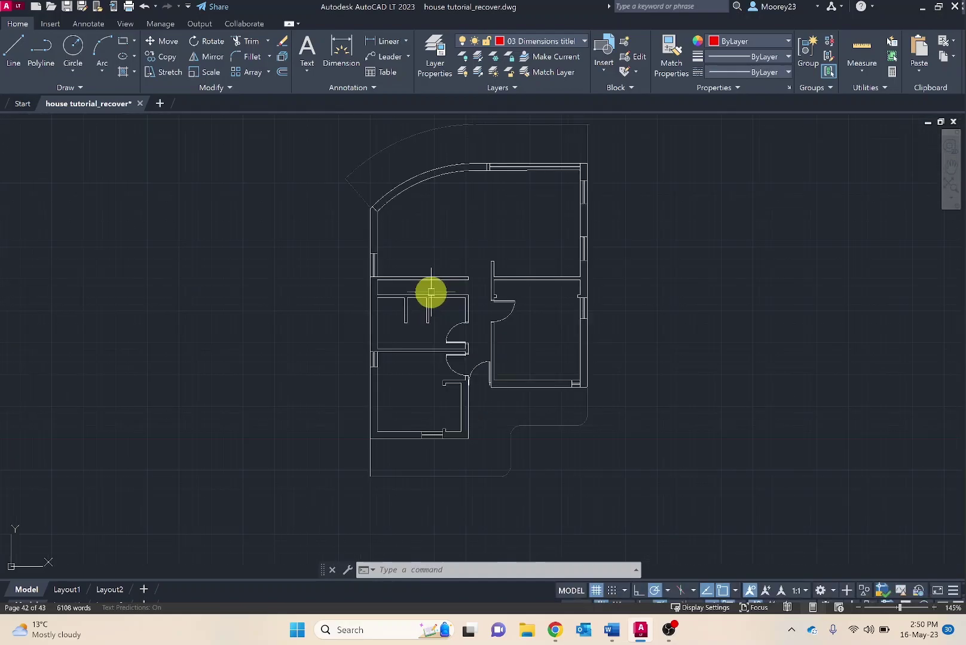
pyautogui.moveTo(440, 287); pyautogui.dragTo(401, 287, button='middle')
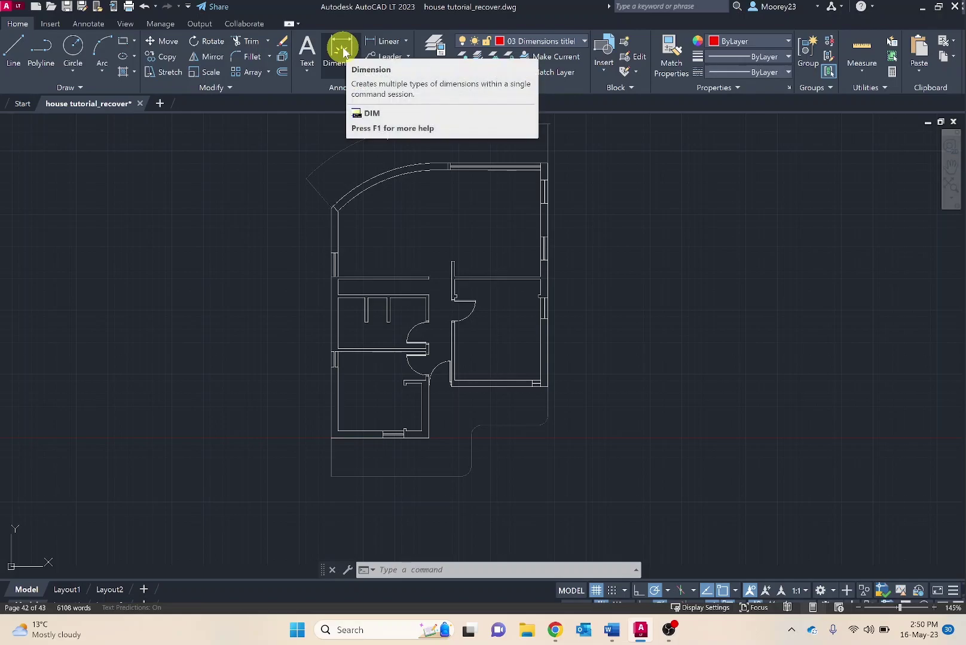
pyautogui.click(342, 48)
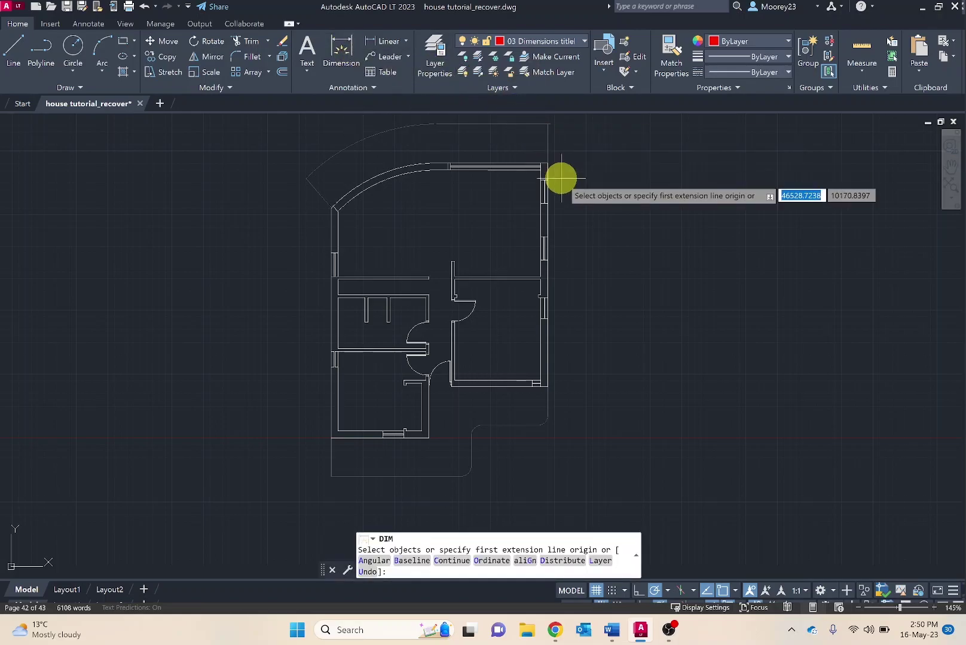
pyautogui.scroll(10, 554, 164)
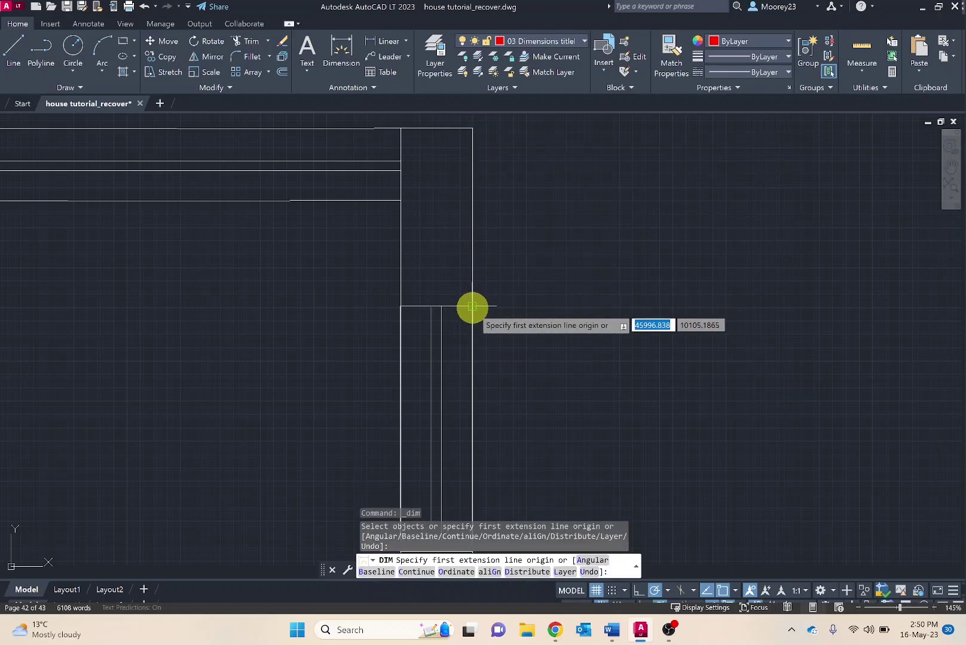
pyautogui.click(471, 306)
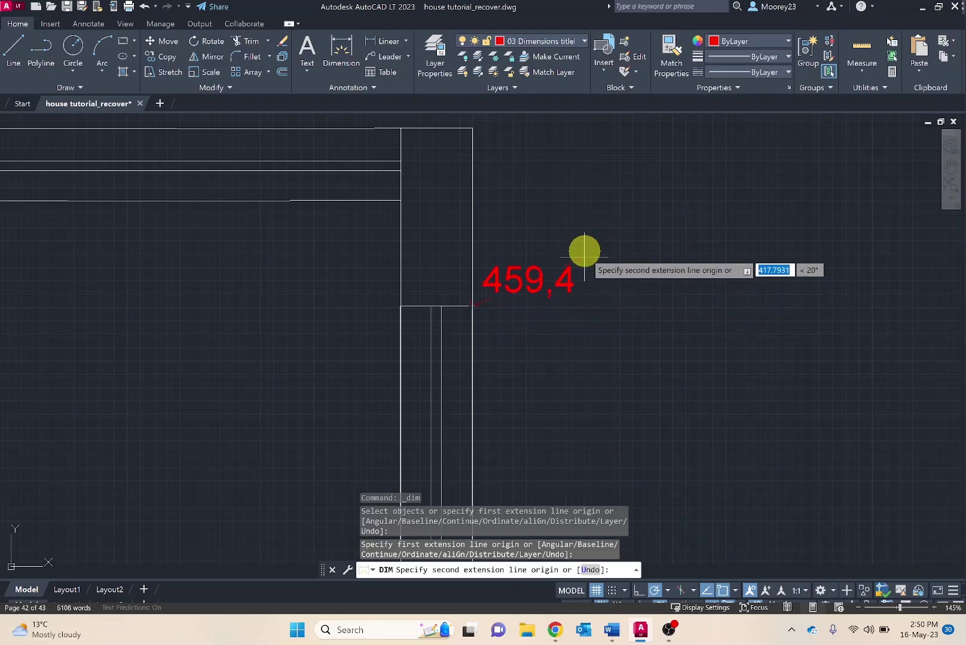
pyautogui.press('Escape')
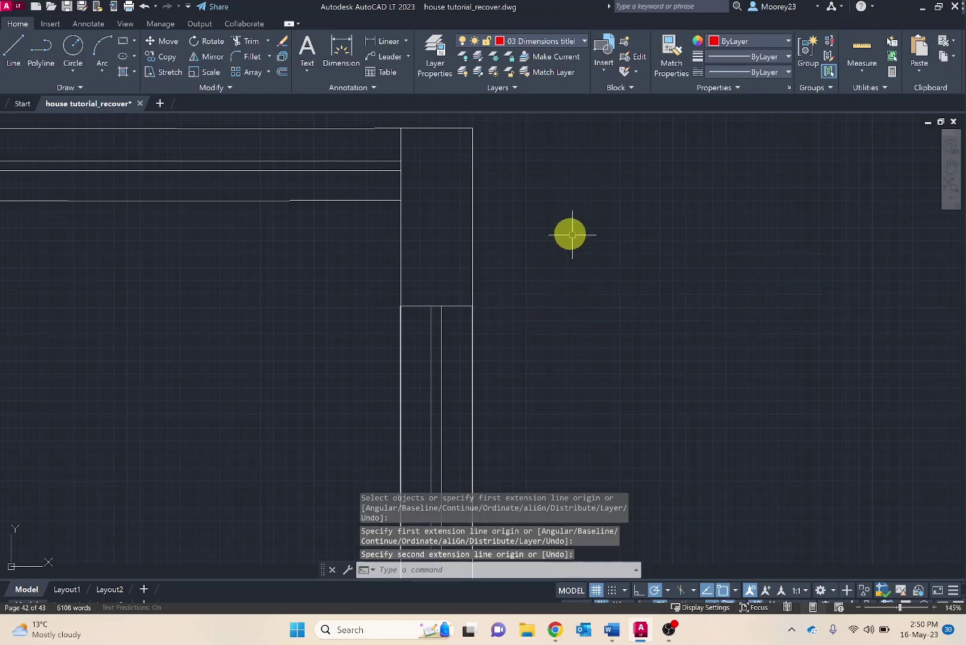
# - Dimension the east wall from the outer north-east corner to the first window's near edge, placing the dimension line outside the wall
pyautogui.click(342, 49)
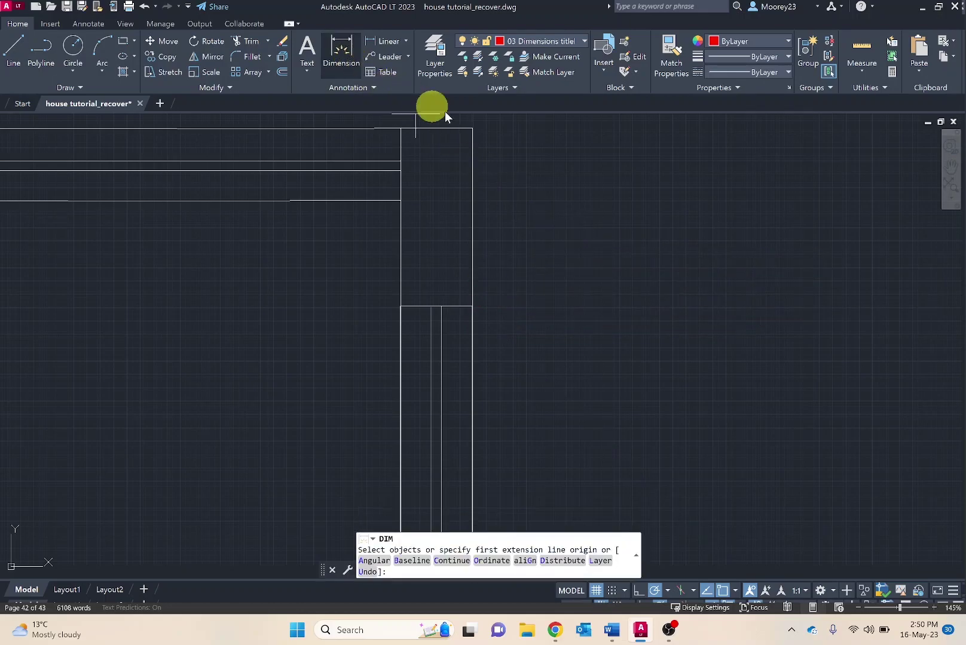
pyautogui.click(472, 128)
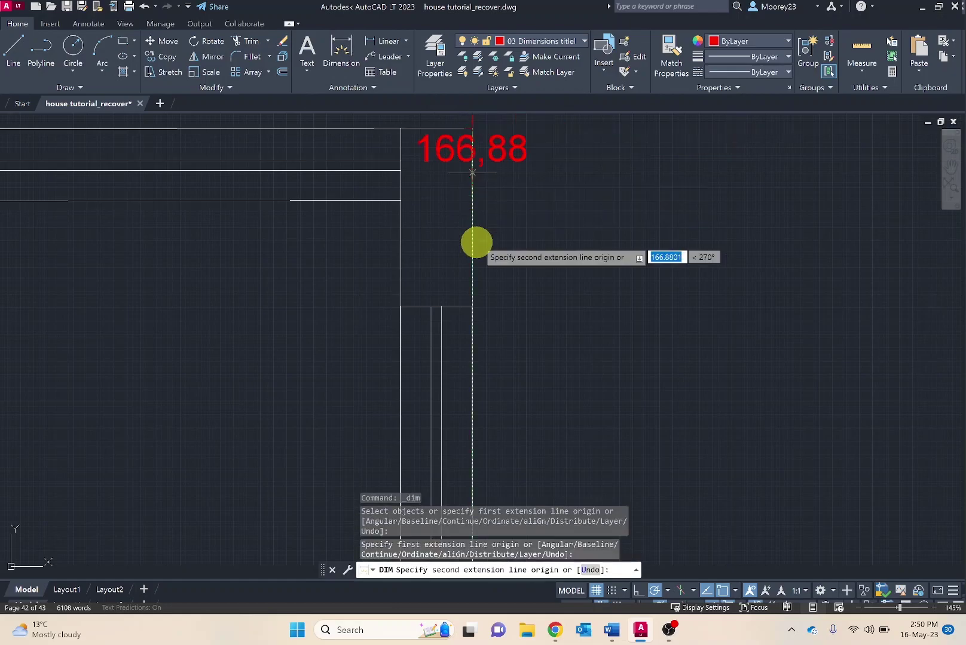
pyautogui.click(472, 307)
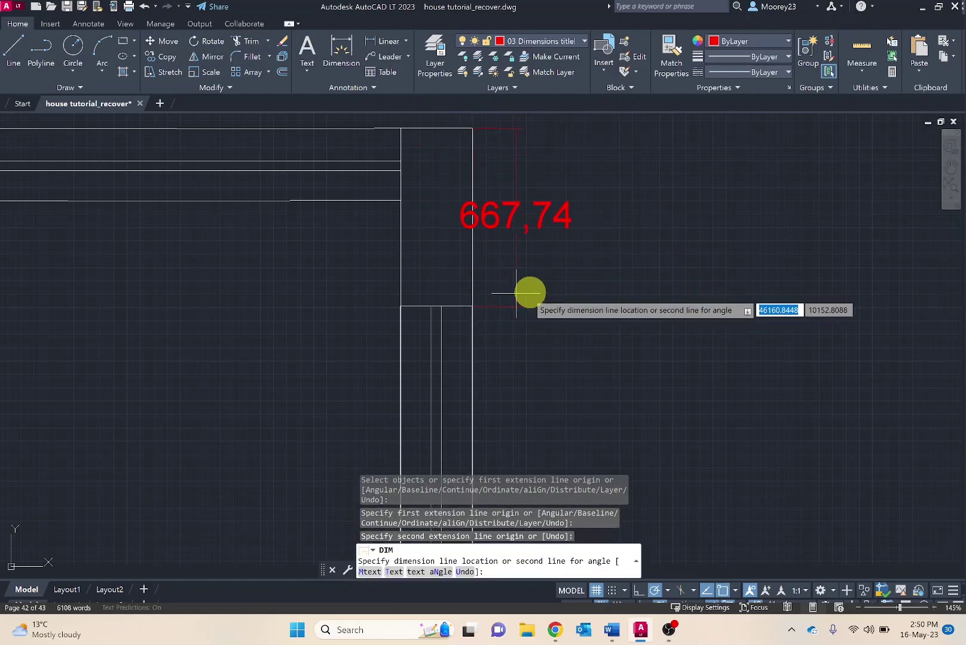
pyautogui.scroll(2, 539, 292)
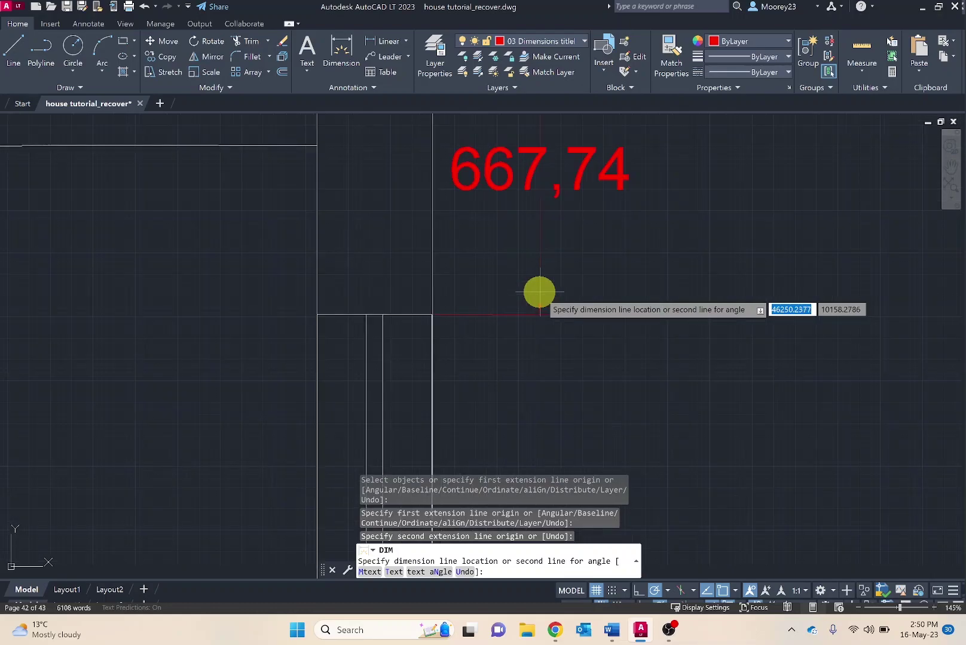
pyautogui.scroll(2, 539, 292)
pyautogui.scroll(2, 539, 292)
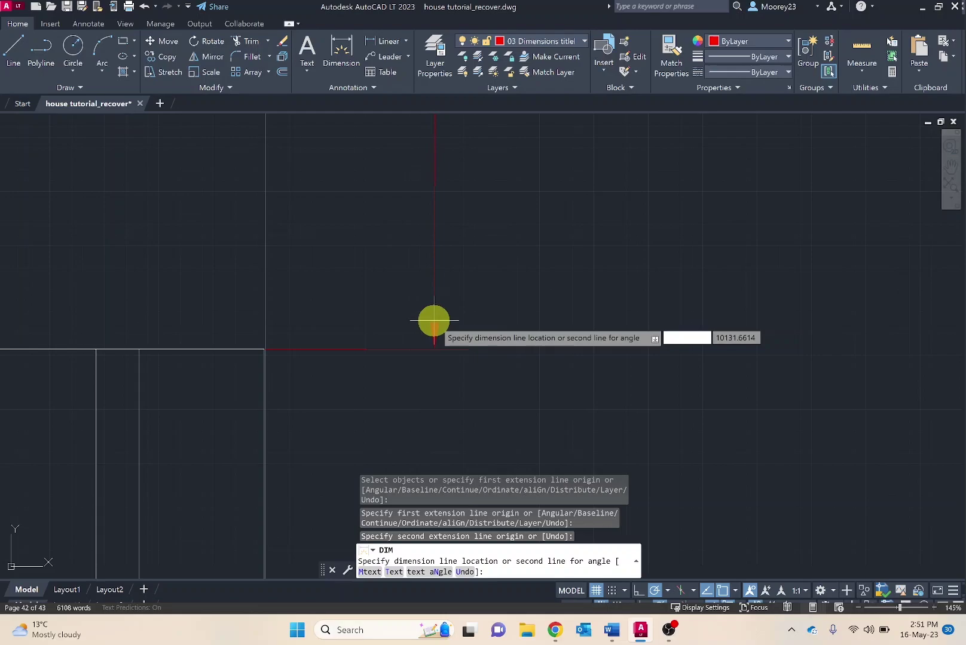
pyautogui.scroll(-2, 431, 324)
pyautogui.scroll(-2, 431, 324)
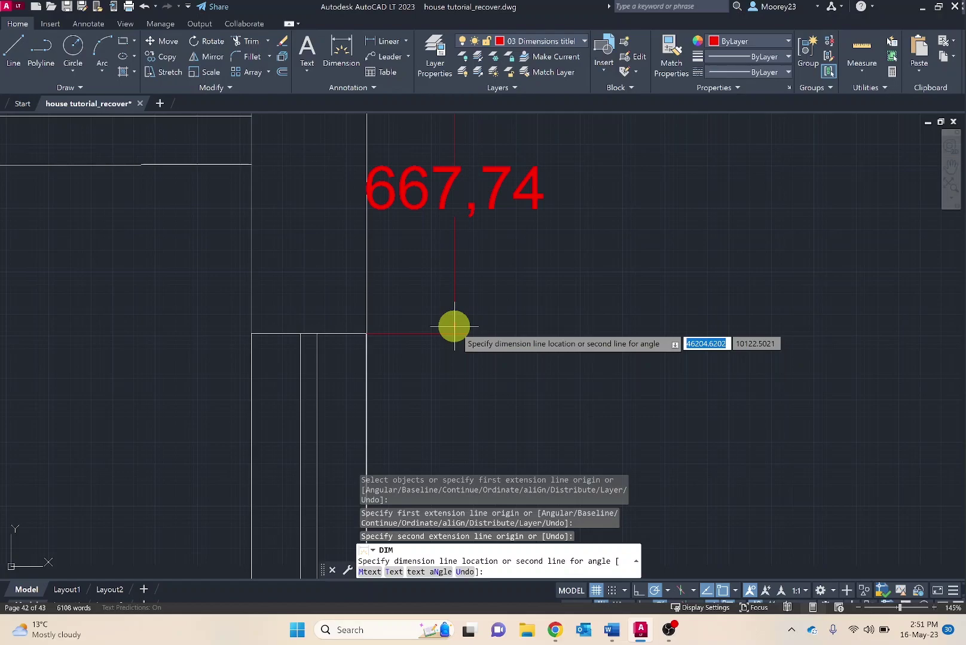
pyautogui.scroll(-2, 454, 326)
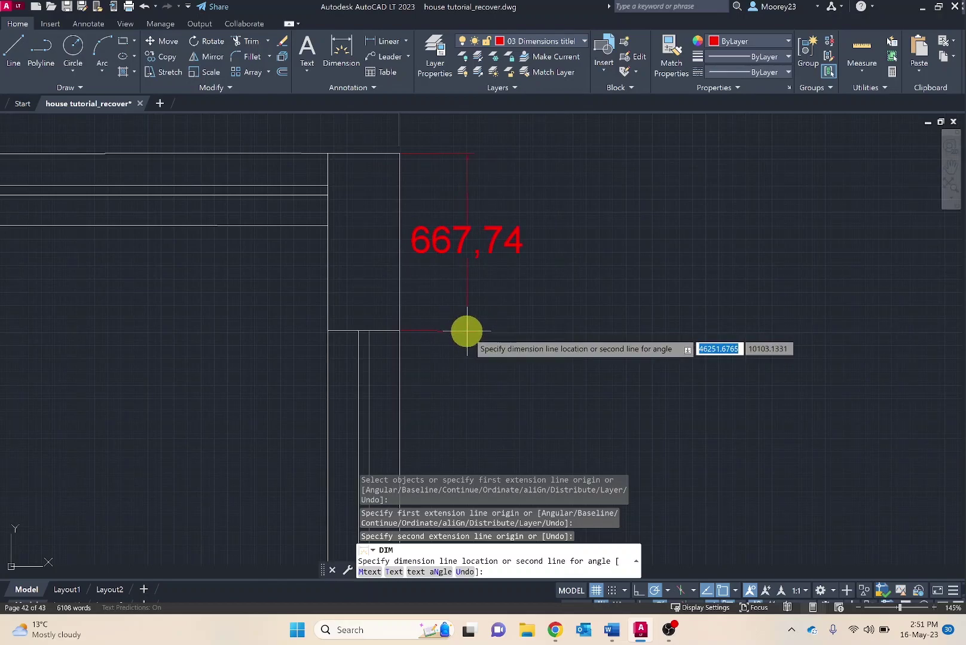
pyautogui.click(466, 330)
pyautogui.scroll(2, 464, 339)
pyautogui.scroll(-2, 465, 339)
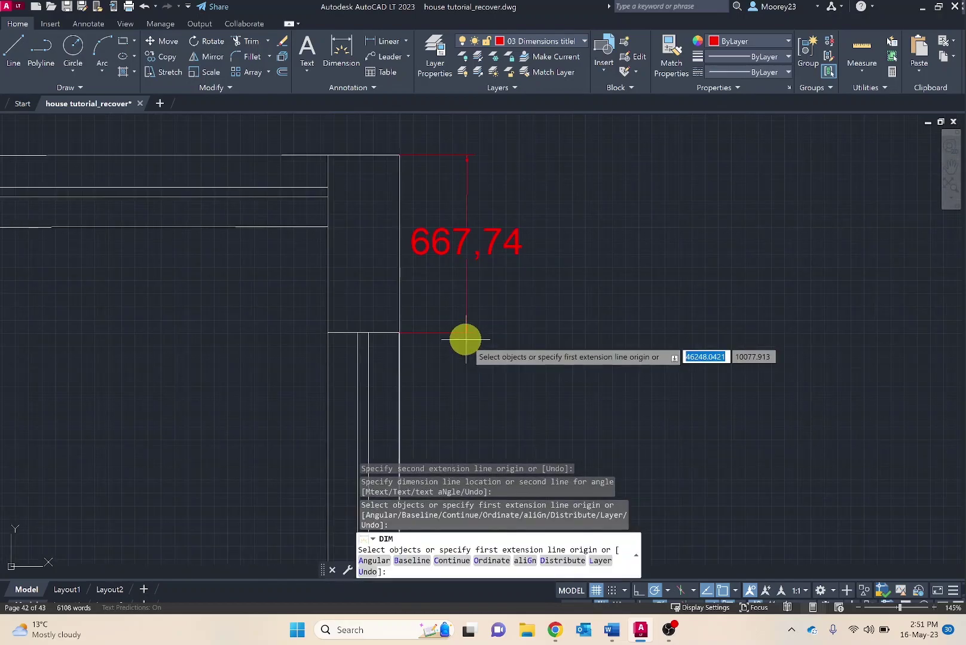
pyautogui.scroll(-2, 465, 340)
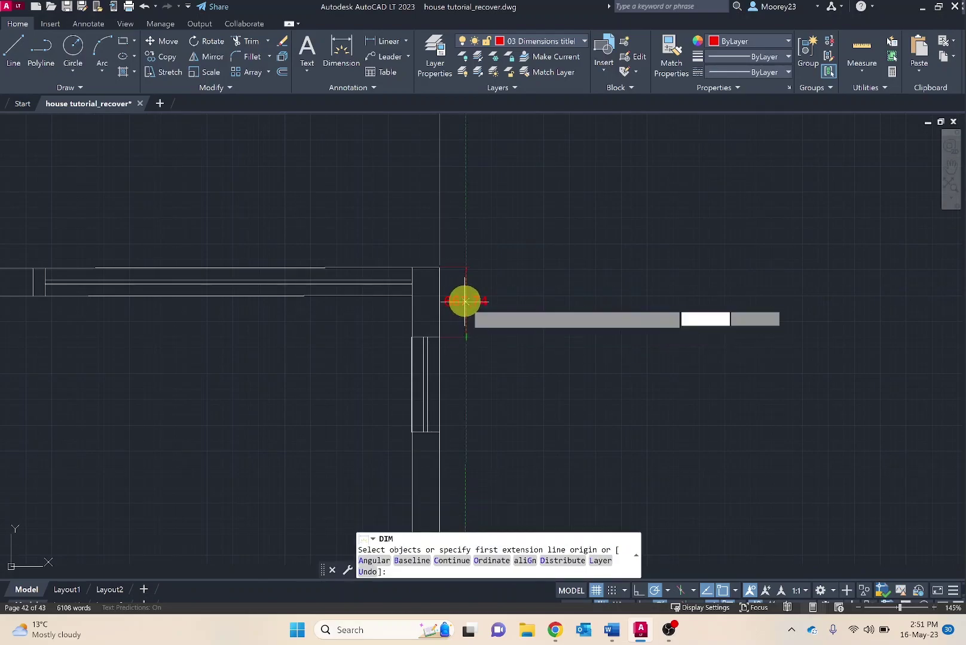
pyautogui.click(465, 334)
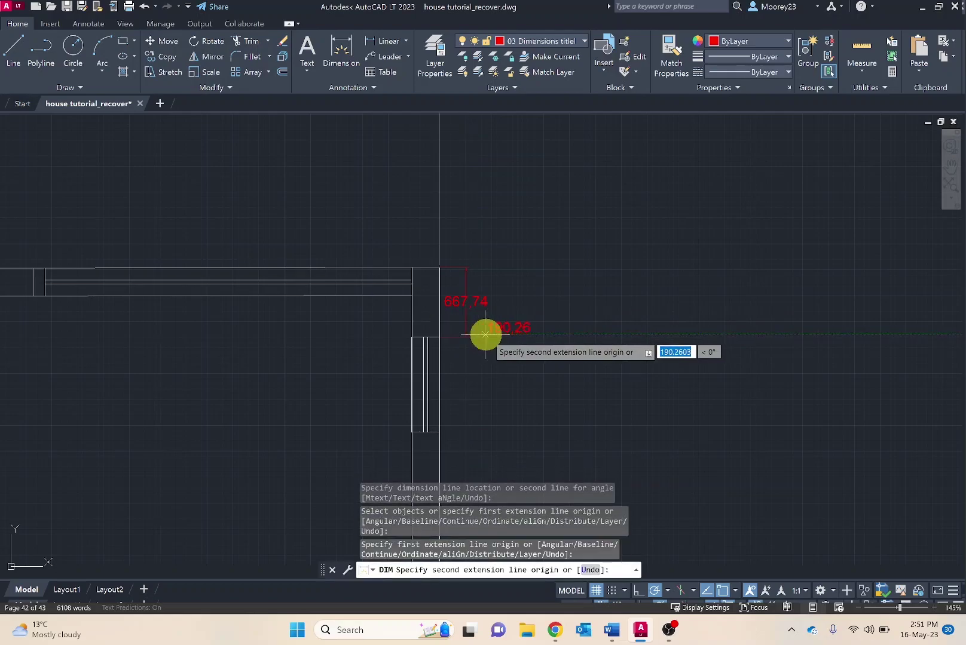
pyautogui.press('Escape')
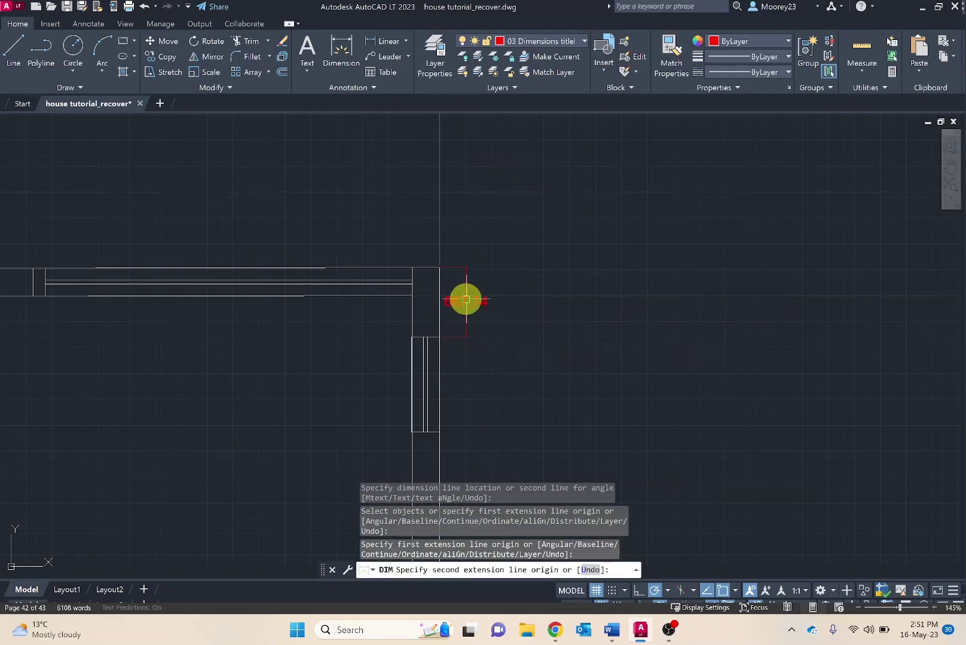
# - Stretch the corner-to-window dimension line about 250 mm further out from the east wall
pyautogui.click(461, 276)
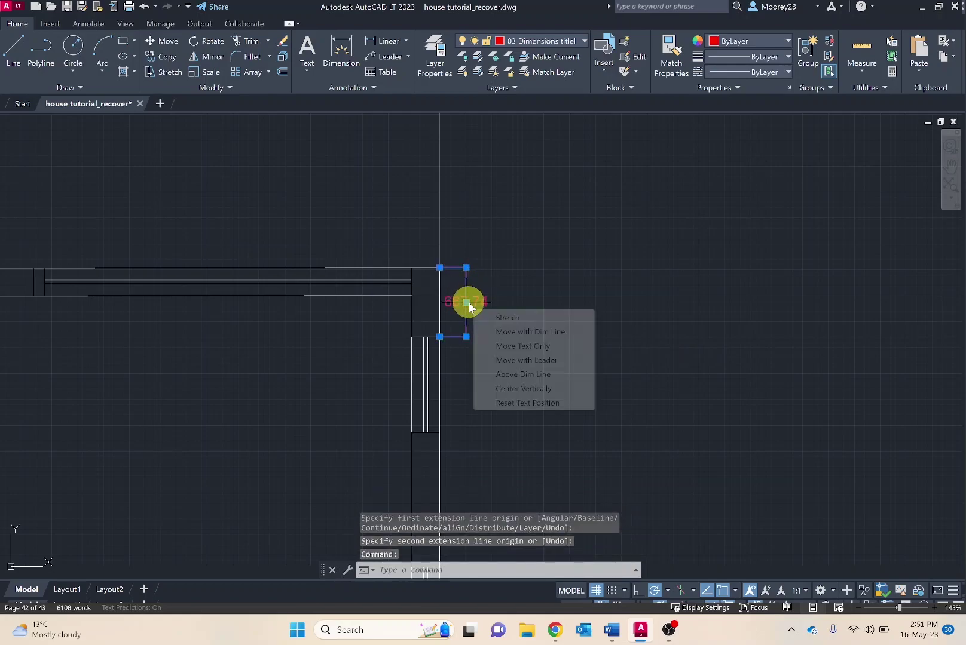
pyautogui.click(470, 302)
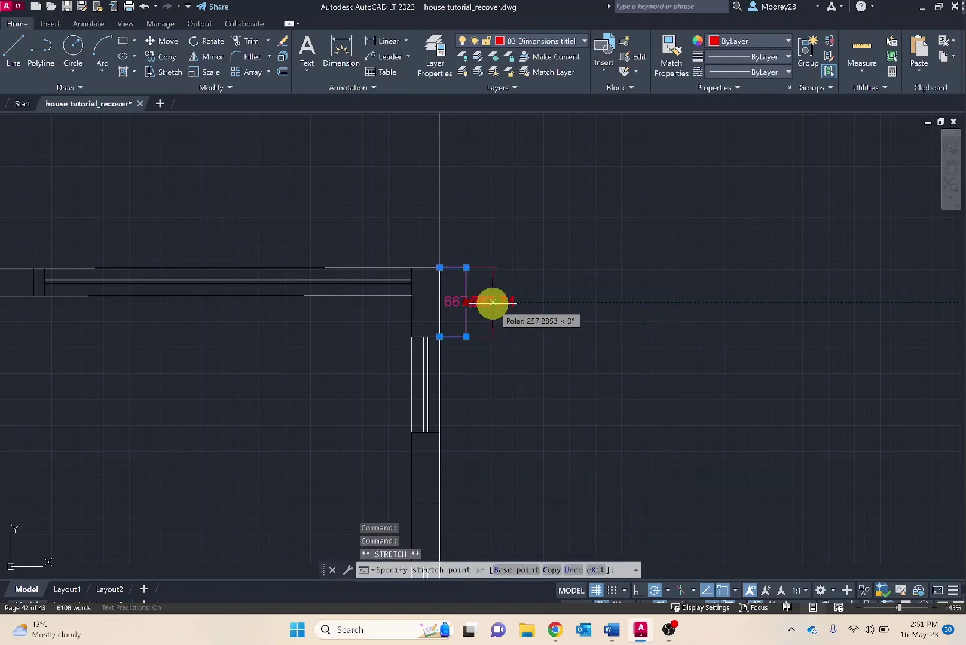
pyautogui.rightClick(490, 301)
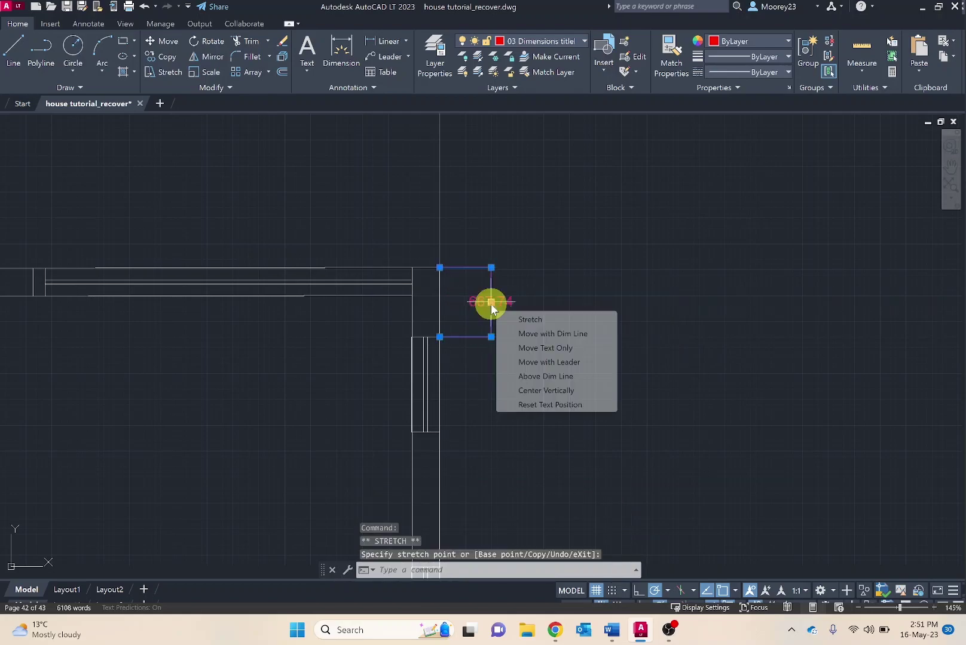
pyautogui.click(496, 383)
pyautogui.press('Escape')
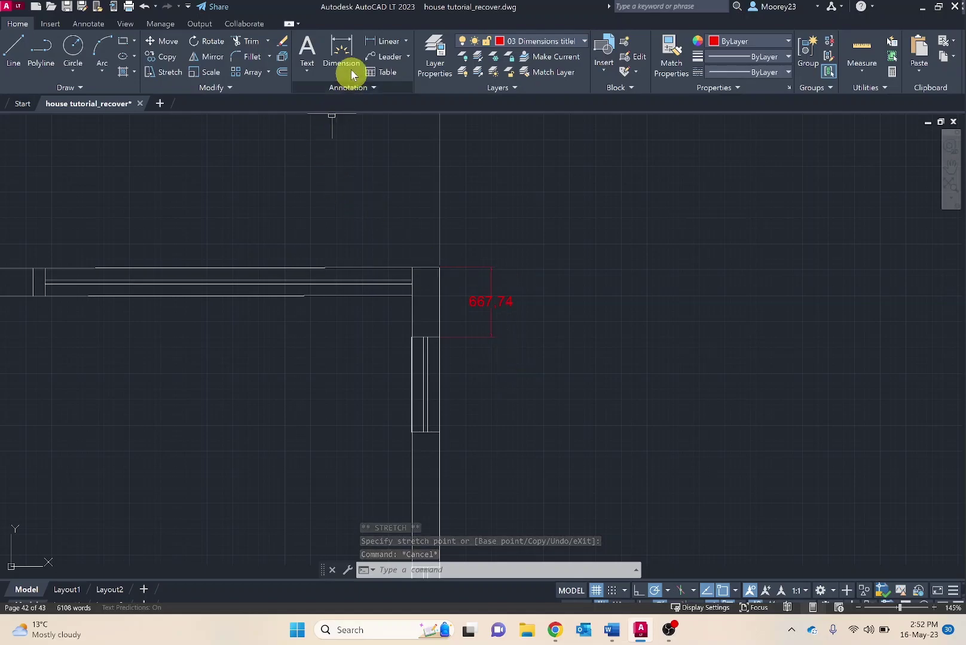
# - Dimension the width of the first east-wall window, aligning its dimension line with the corner-to-window dimension
pyautogui.click(340, 44)
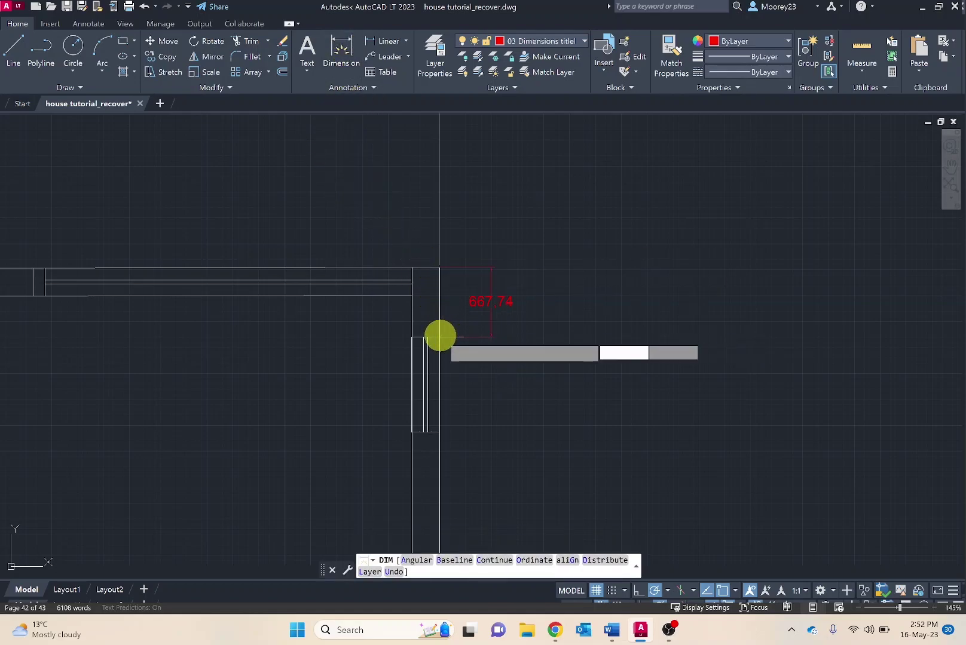
pyautogui.click(440, 337)
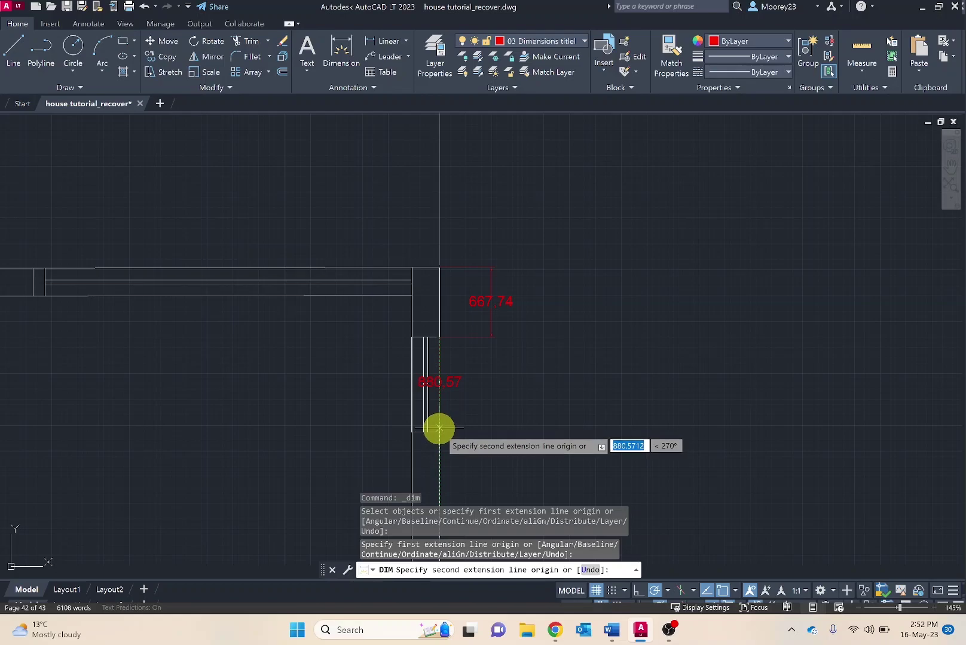
pyautogui.click(448, 422)
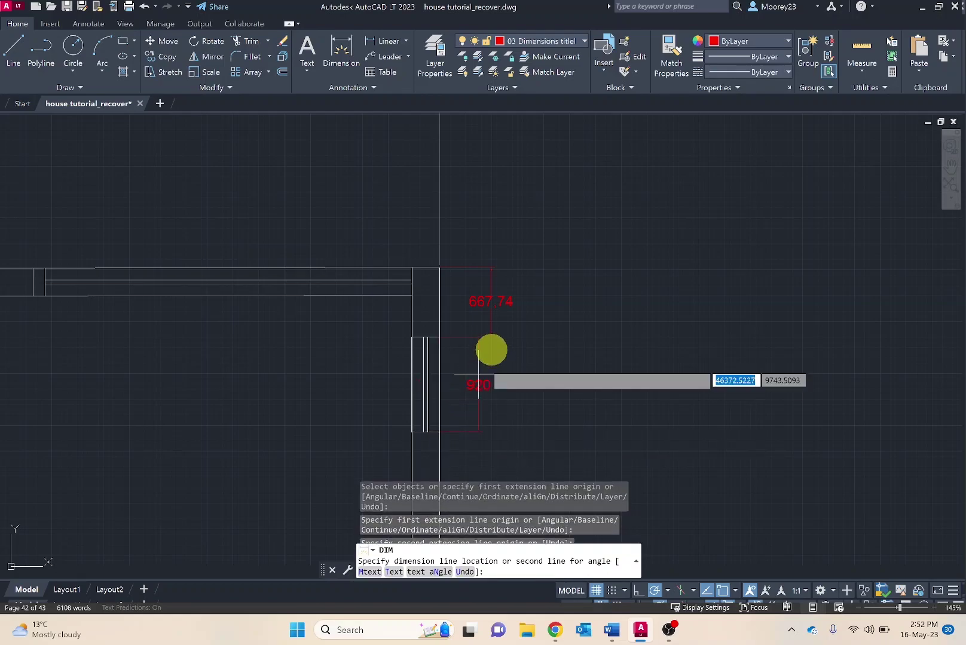
pyautogui.click(490, 337)
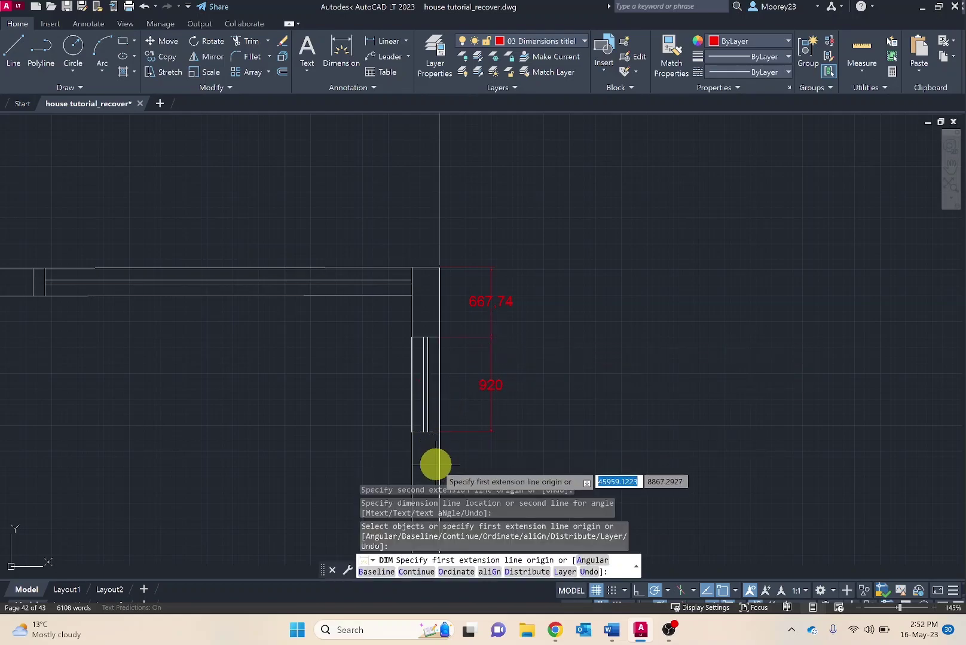
# - Dimension the east wall section between the first and second windows, in line with the window's dimension
pyautogui.moveTo(381, 429)
pyautogui.mouseDown(button='middle')
pyautogui.moveTo(329, 197)
pyautogui.moveTo(331, 274)
pyautogui.moveTo(328, 224)
pyautogui.mouseUp(button='middle')
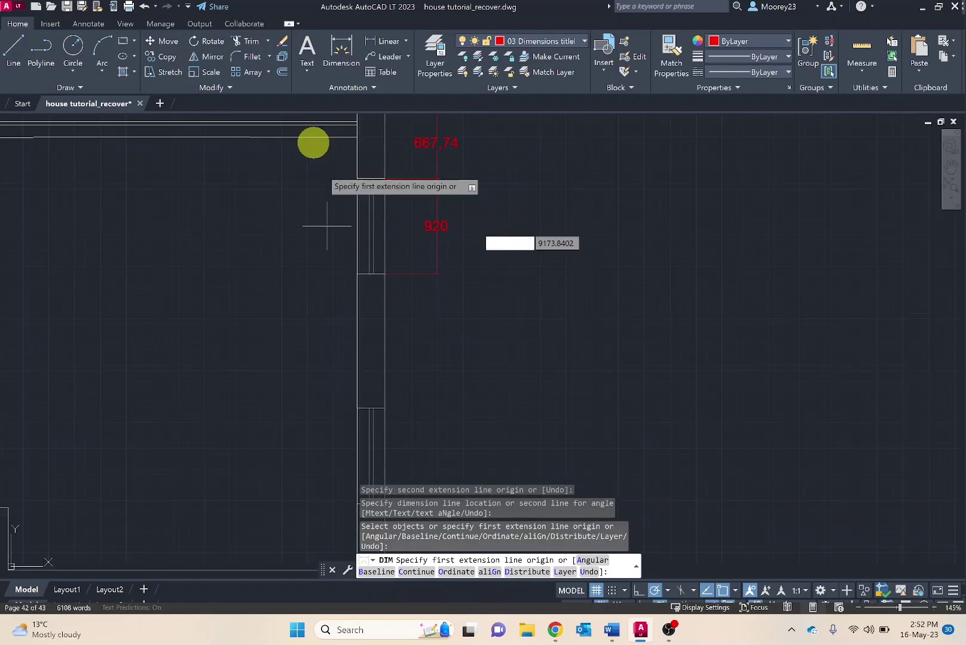
pyautogui.click(385, 274)
pyautogui.click(385, 409)
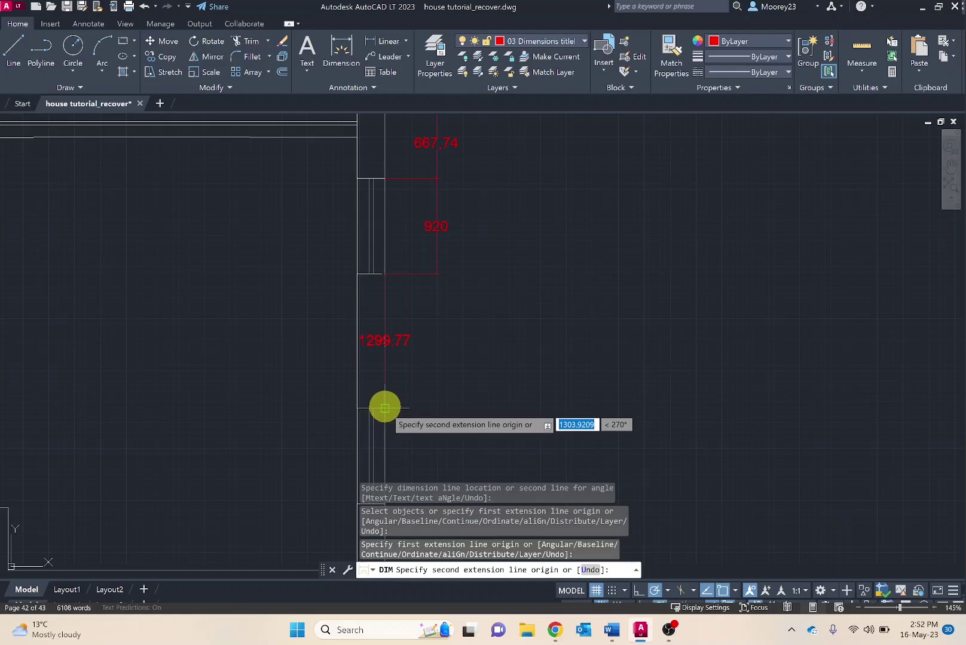
pyautogui.click(436, 274)
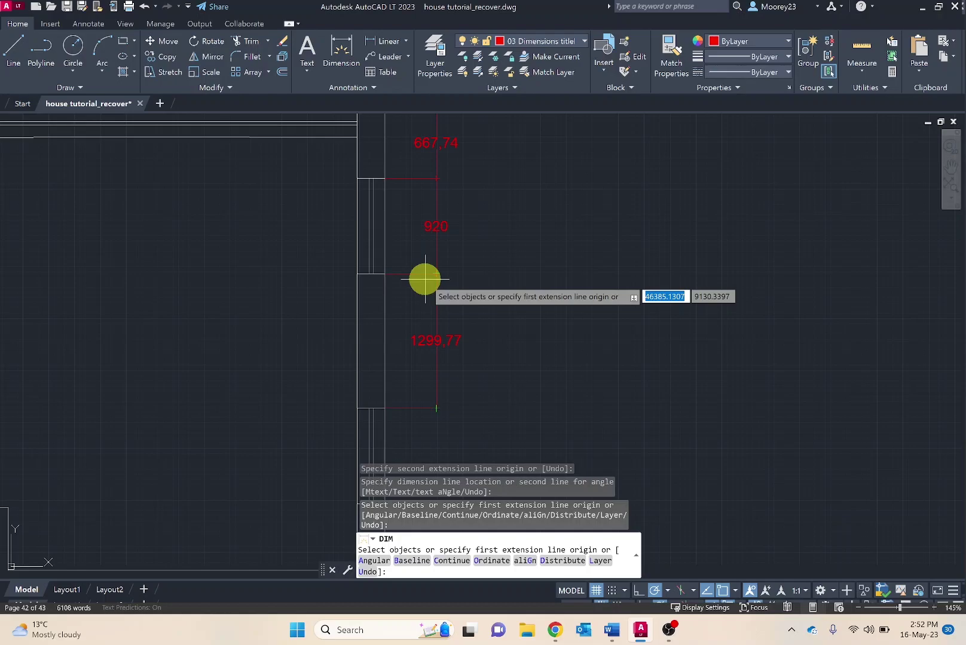
pyautogui.moveTo(472, 207)
pyautogui.mouseDown(button='middle')
pyautogui.moveTo(473, 259)
pyautogui.moveTo(473, 247)
pyautogui.mouseUp(button='middle')
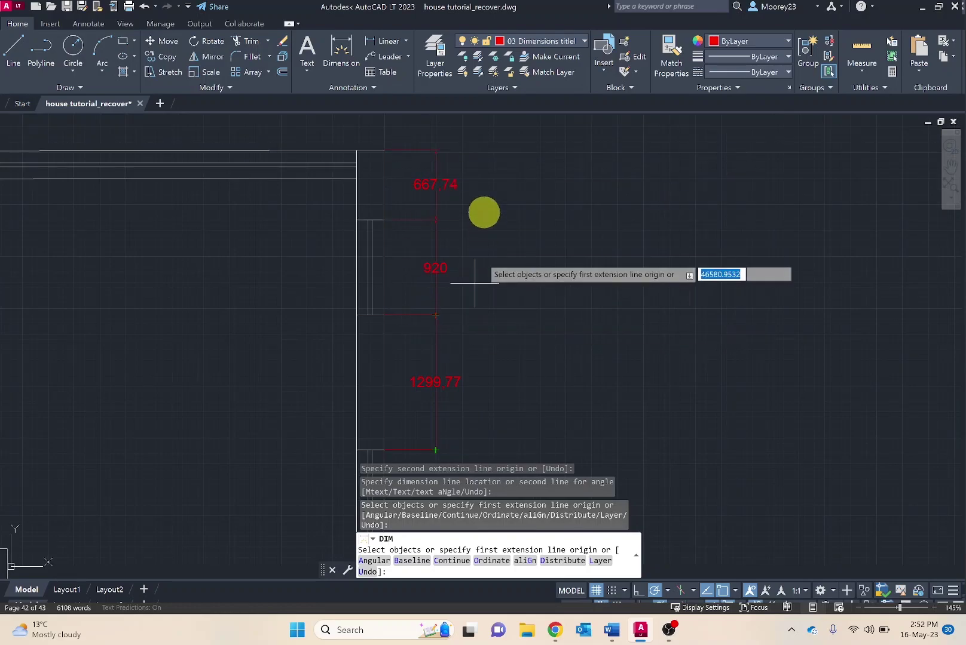
# - Compare the east wall's first dimension line with the Figure 31 dimension placement example in the Word document
pyautogui.hotkey('alt', 'Tab')
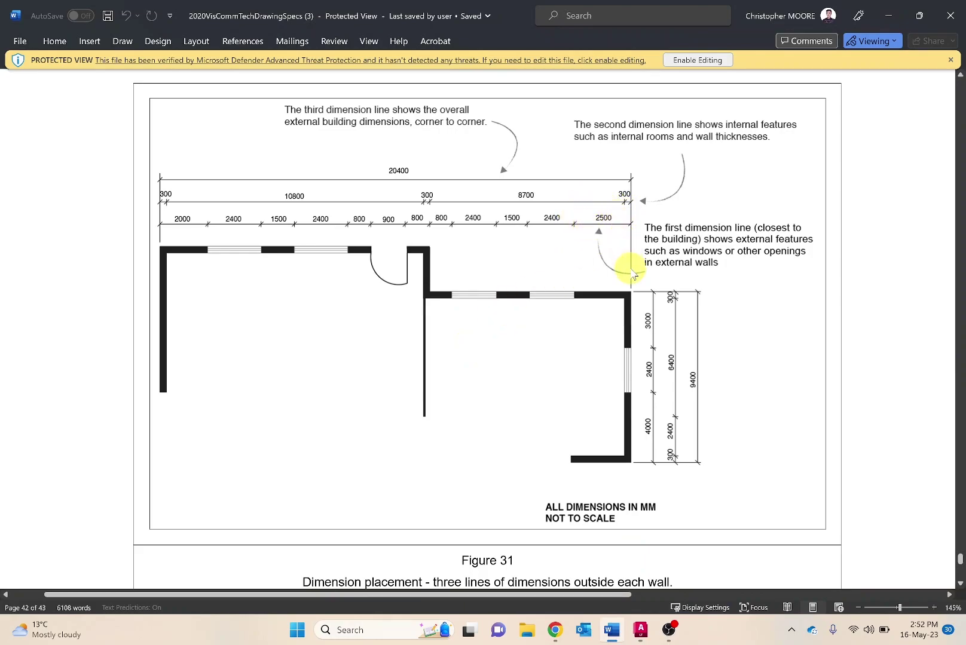
pyautogui.hotkey('alt', 'Tab')
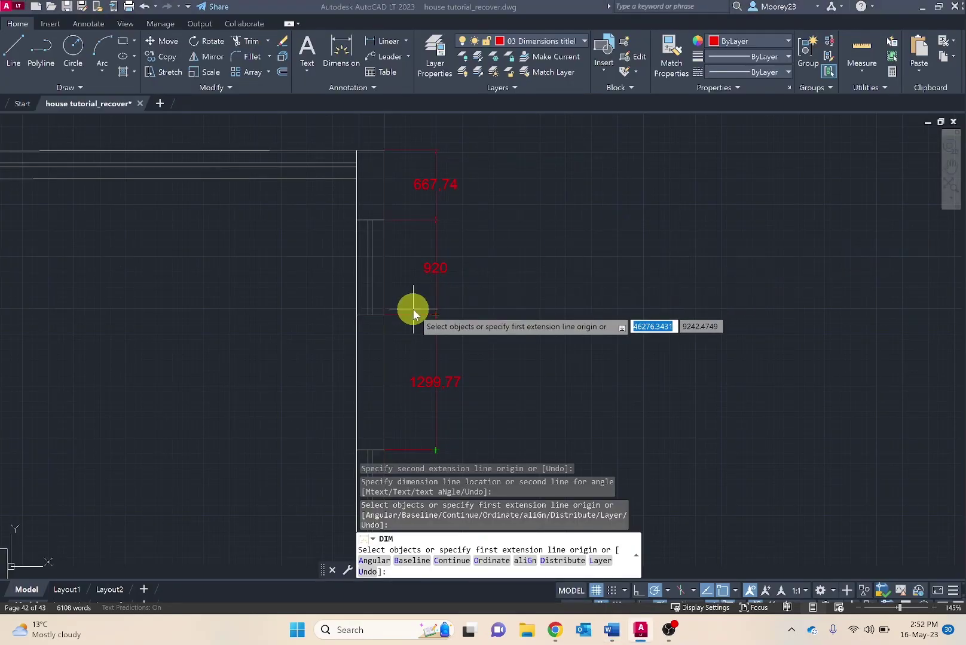
pyautogui.hotkey('alt', 'Tab')
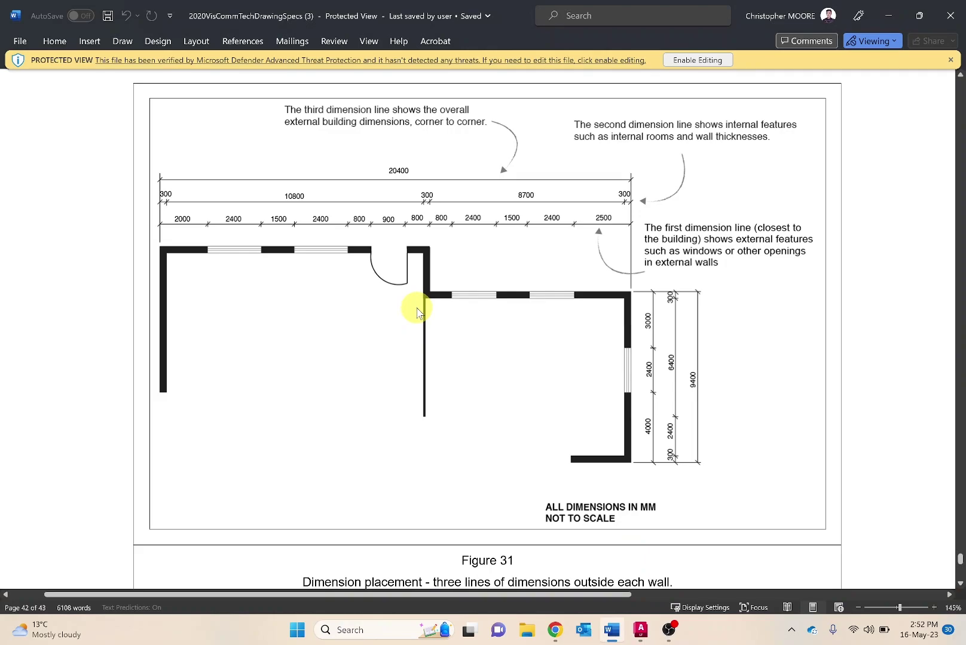
# - Switch back to AutoCAD and end the running dimension command
pyautogui.hotkey('alt', 'Tab')
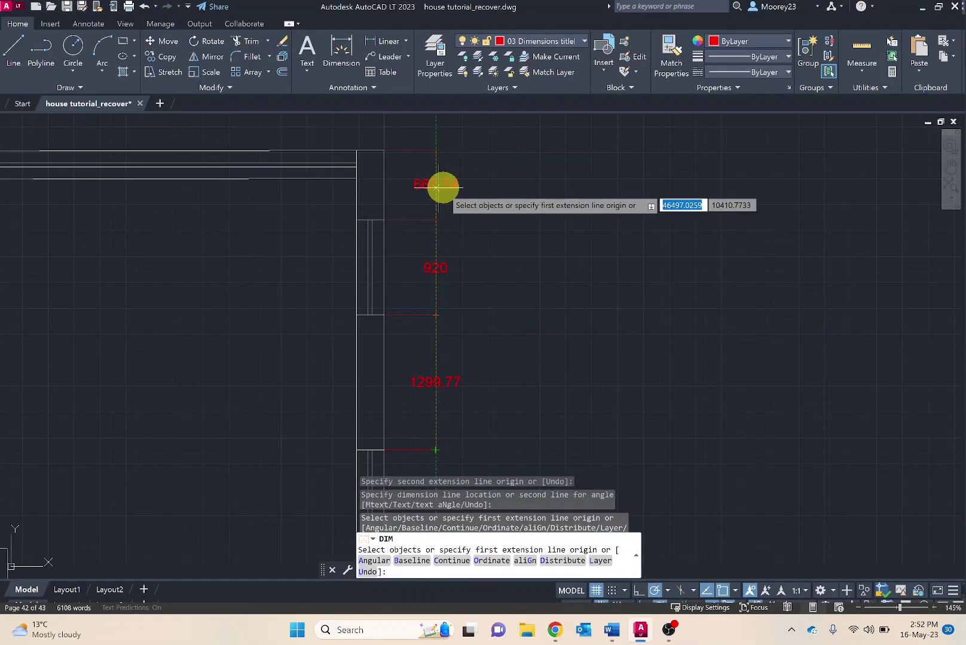
pyautogui.click(458, 184)
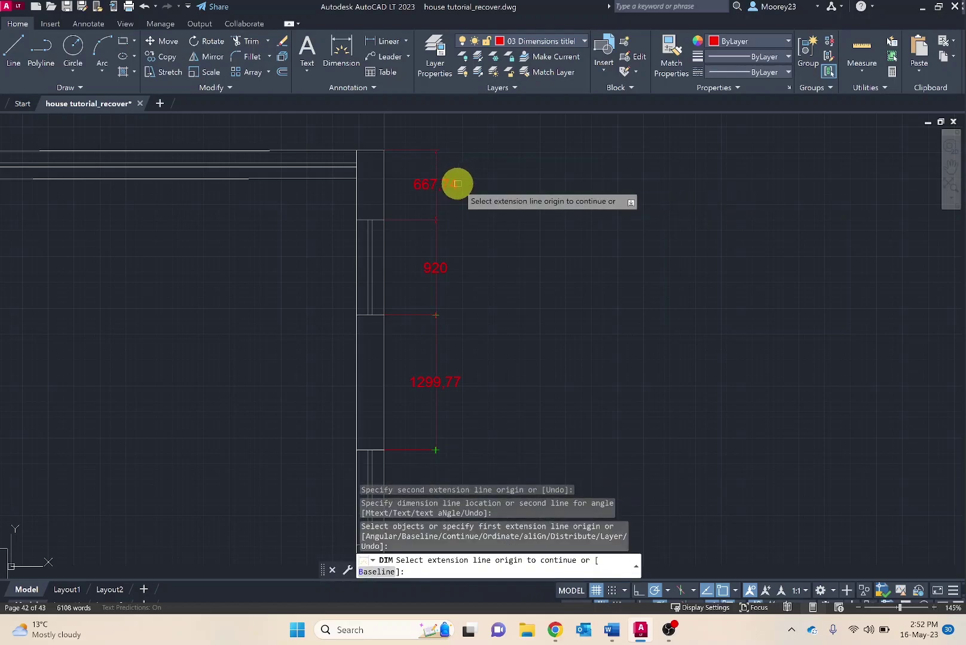
pyautogui.press('Escape')
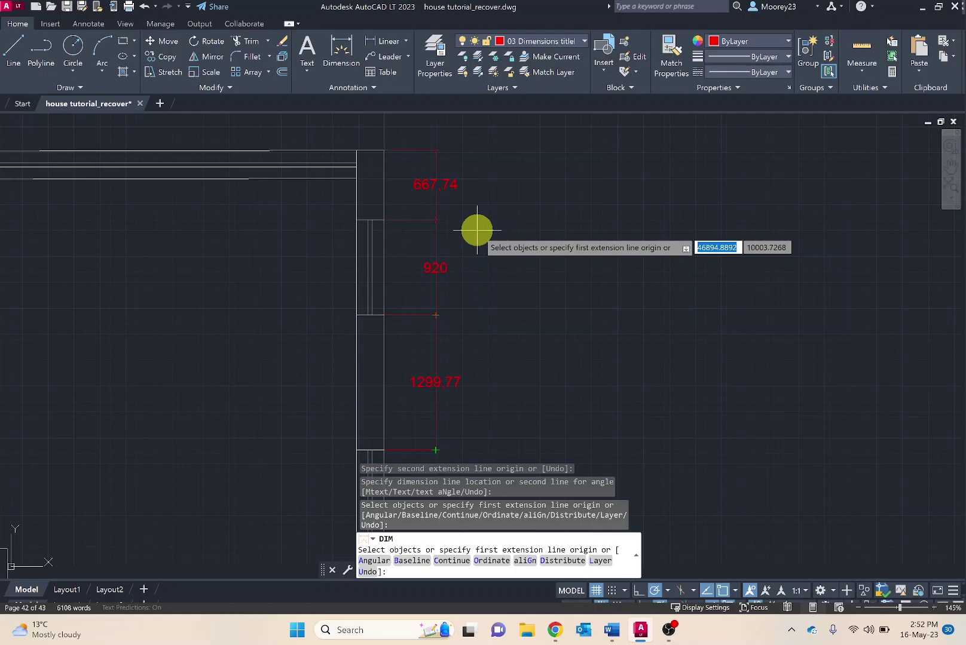
pyautogui.press('Escape')
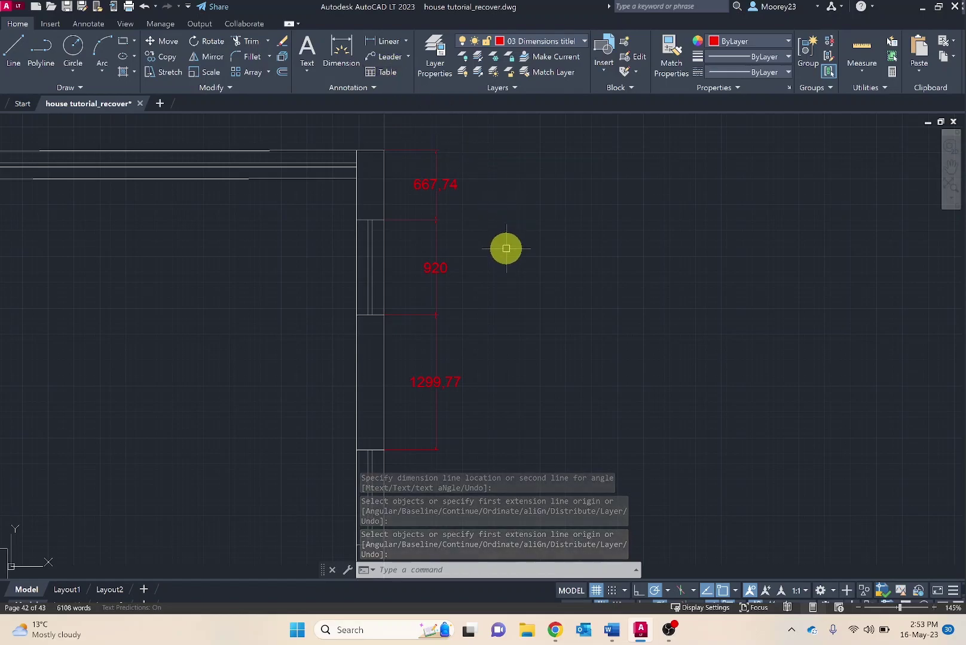
# - Modify the ISO-25 dimension style to use fixed length extension lines with a length of 30
pyautogui.write('dimst')
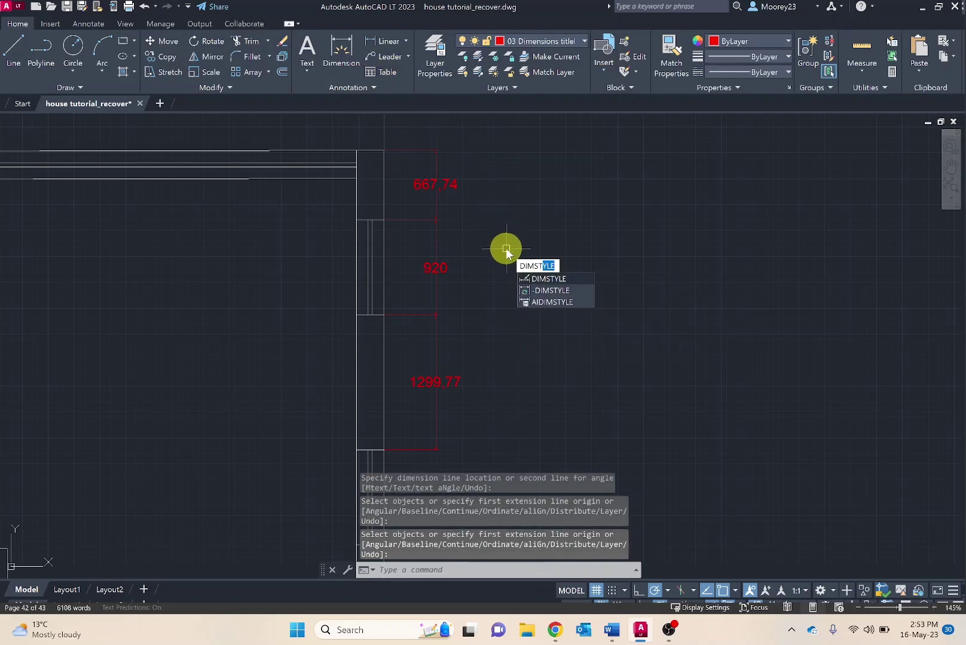
pyautogui.click(539, 279)
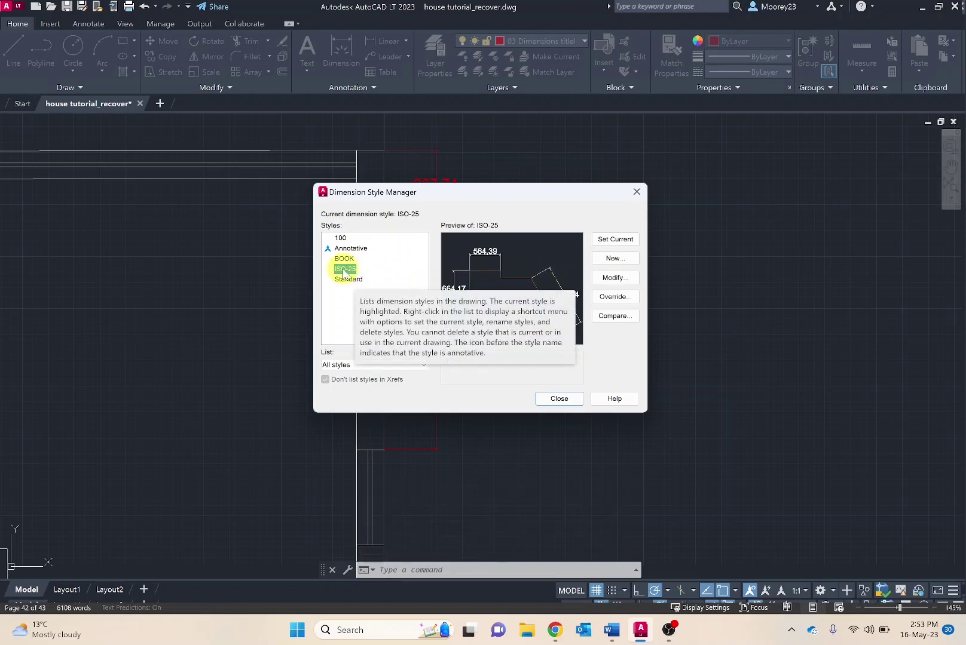
pyautogui.click(618, 280)
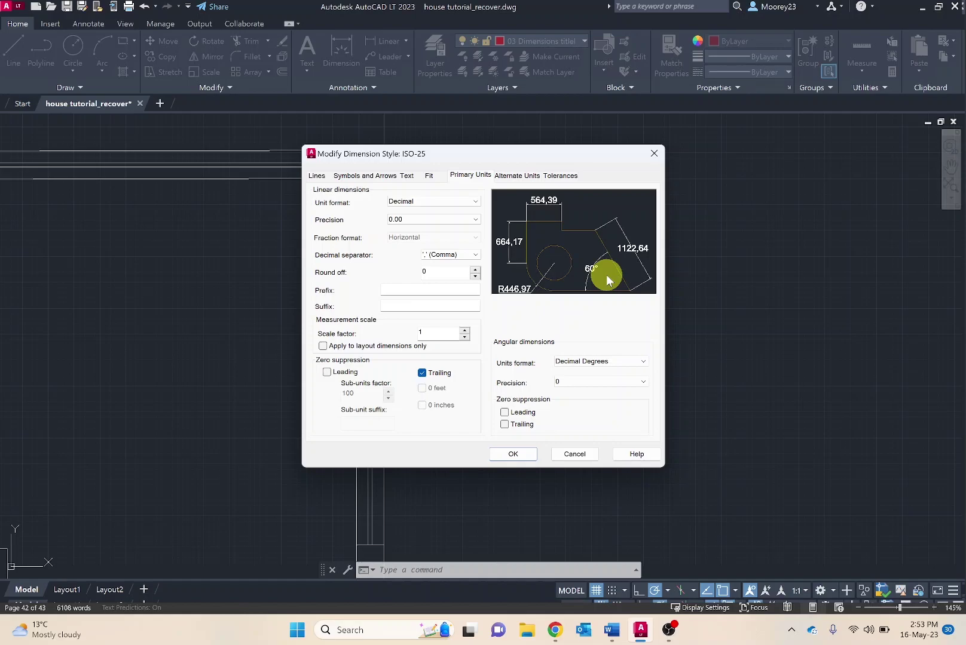
pyautogui.click(317, 175)
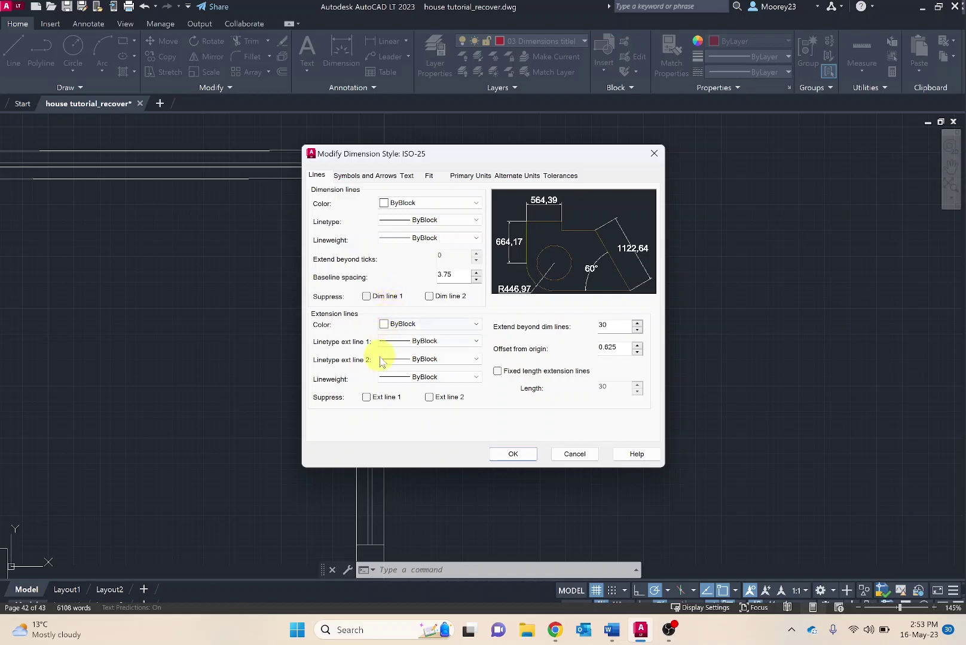
pyautogui.click(497, 372)
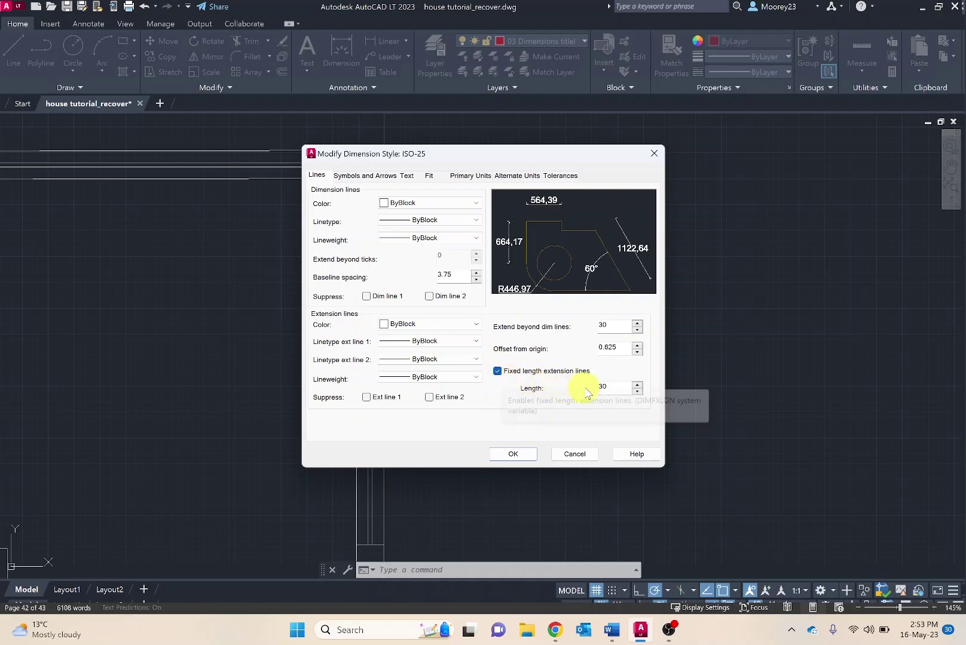
pyautogui.click(610, 388)
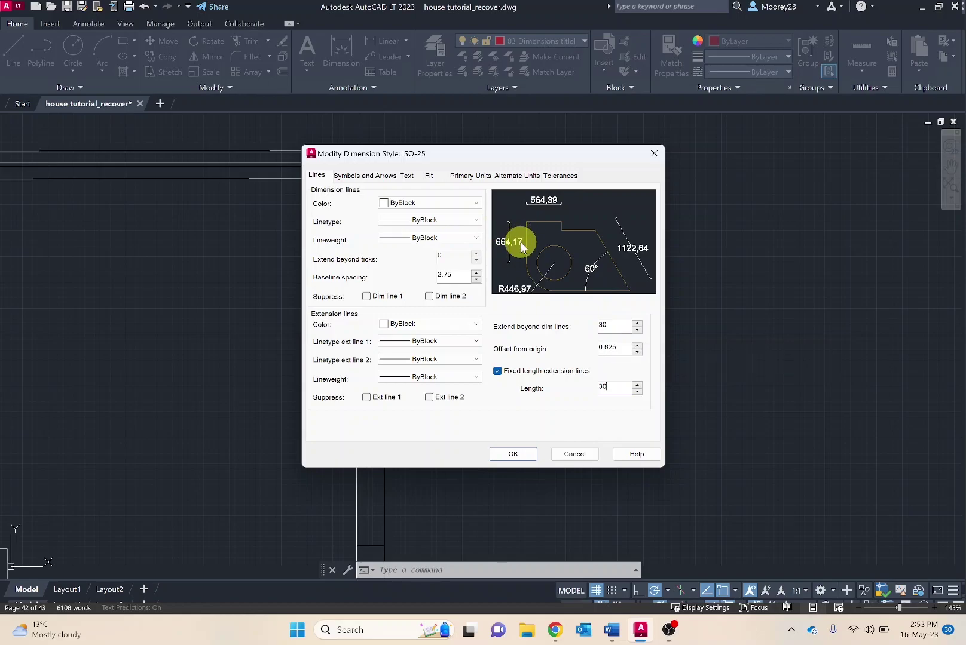
# - Set the style's first and second arrowheads to Oblique with an arrow size of 50
pyautogui.click(352, 176)
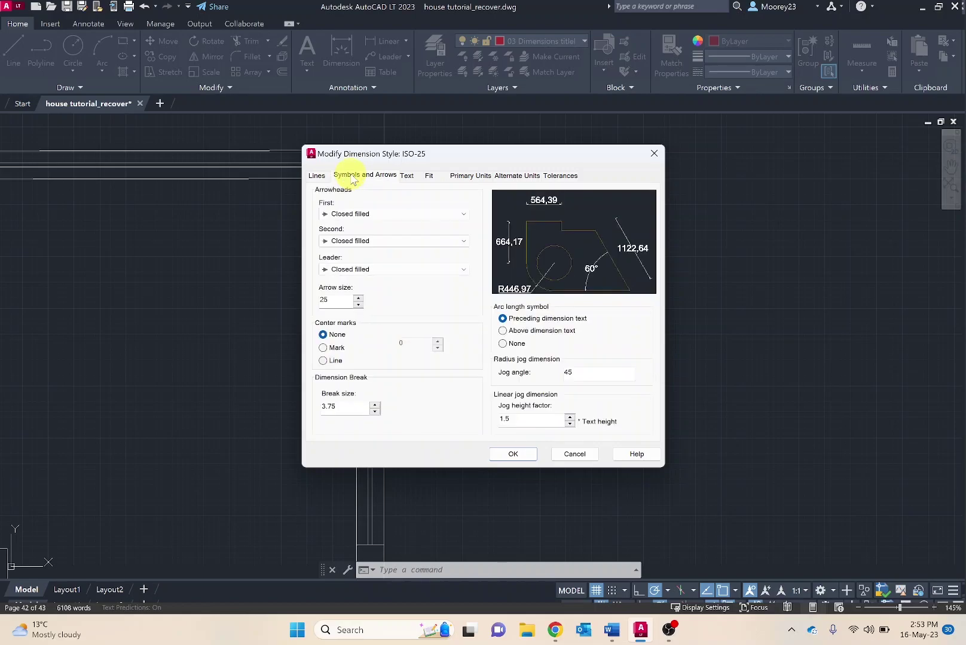
pyautogui.click(359, 214)
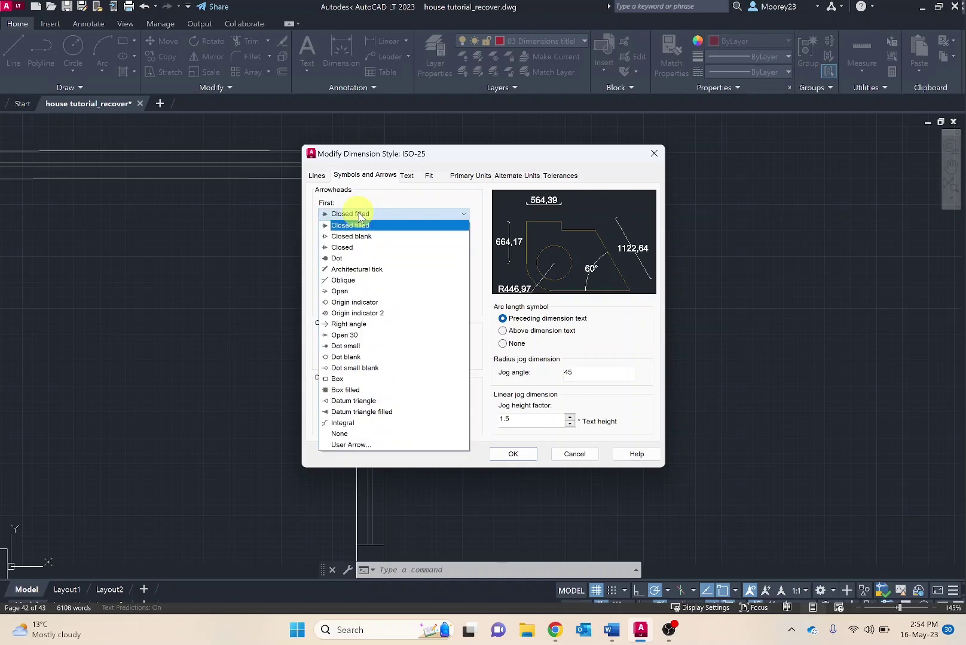
pyautogui.click(357, 280)
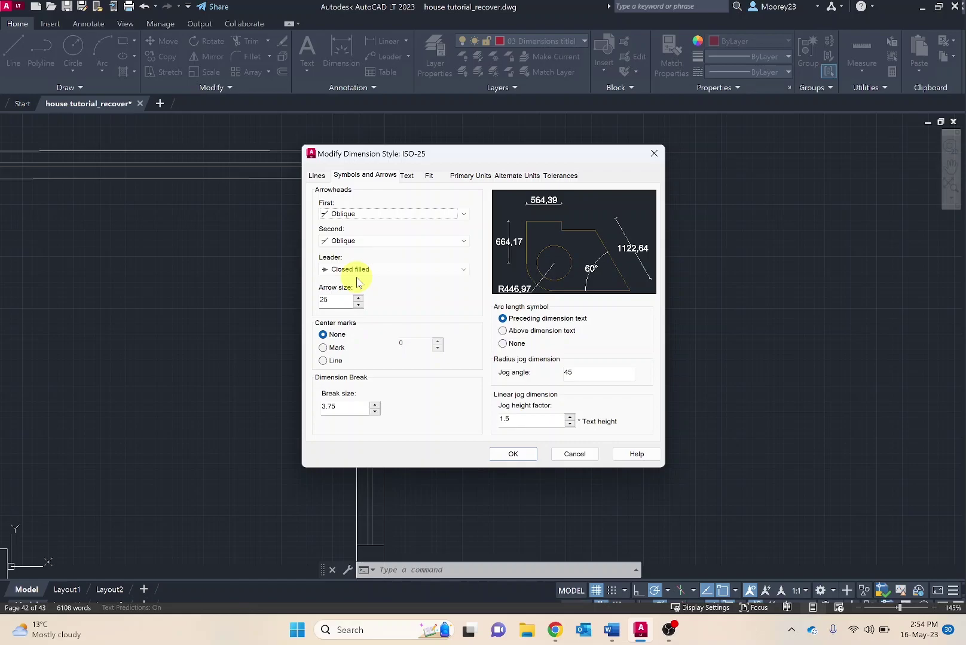
pyautogui.moveTo(337, 300); pyautogui.dragTo(312, 308)
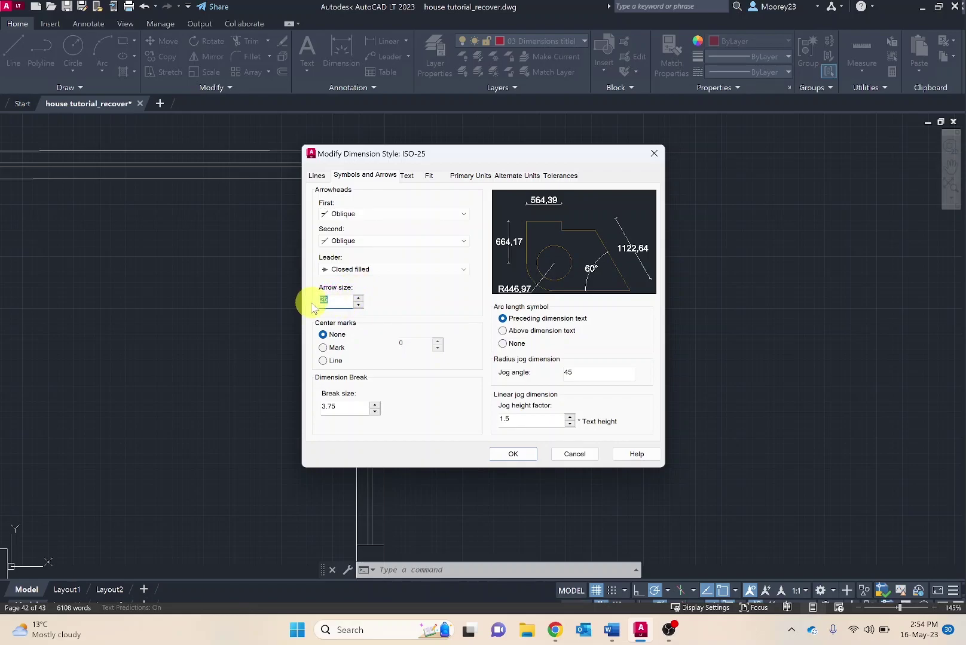
pyautogui.write('50')
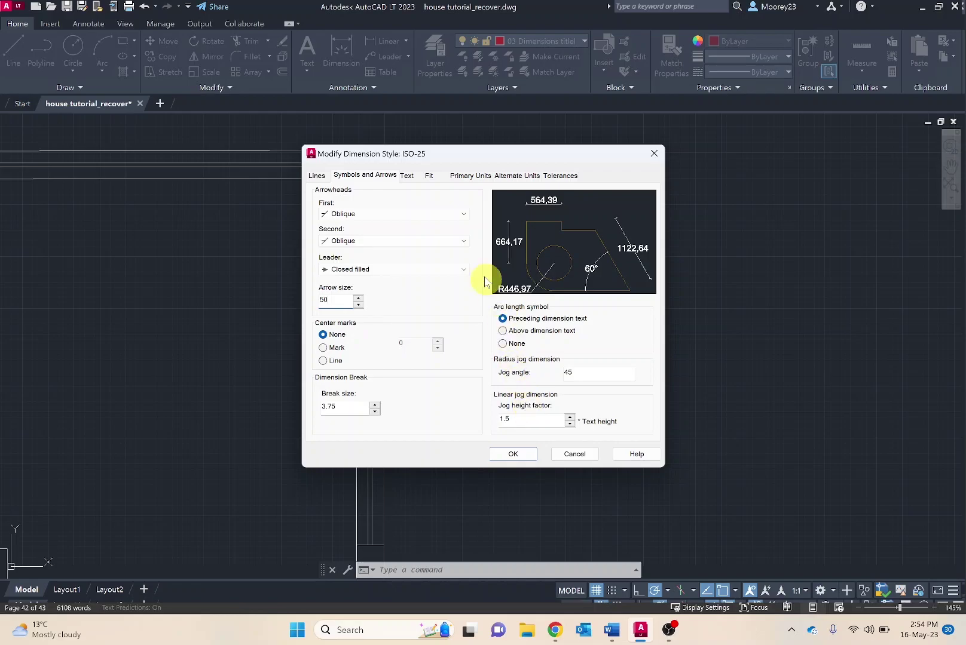
# - Align the style's dimension text with the dimension line and set its offset from the line to 50
pyautogui.click(406, 176)
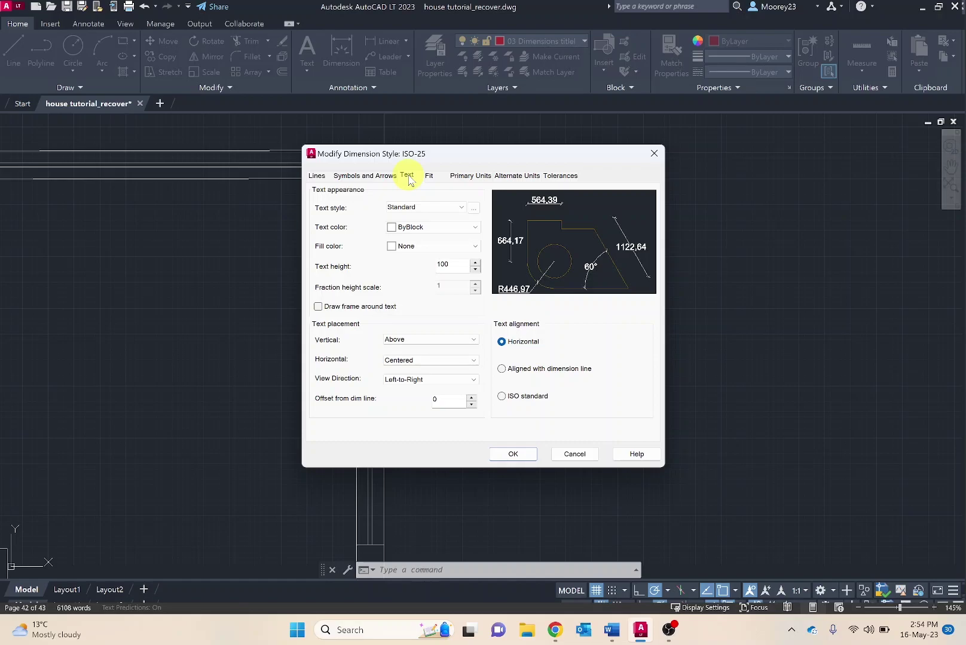
pyautogui.click(455, 265)
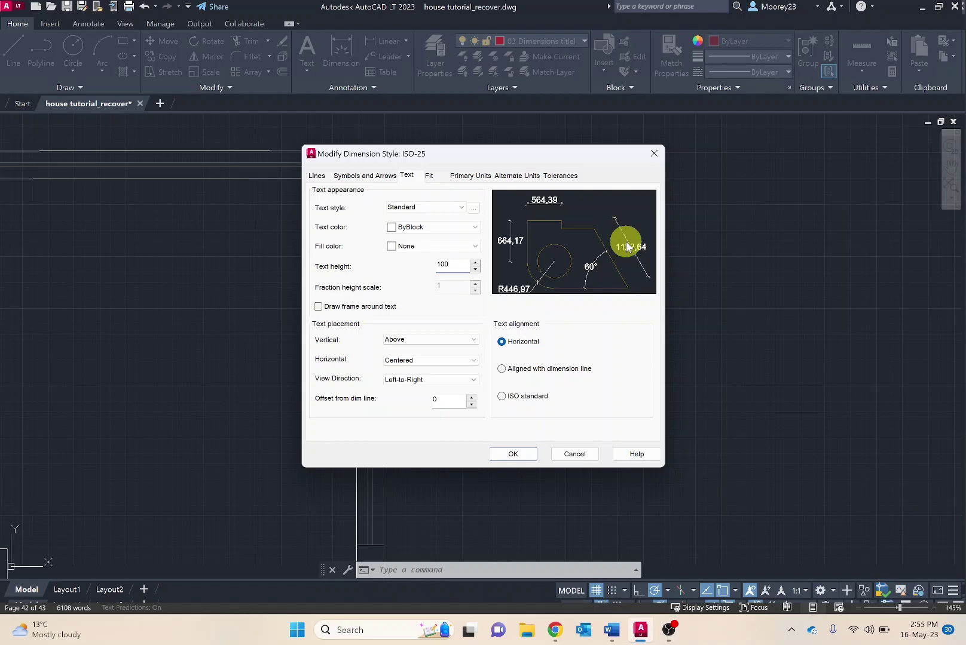
pyautogui.click(504, 370)
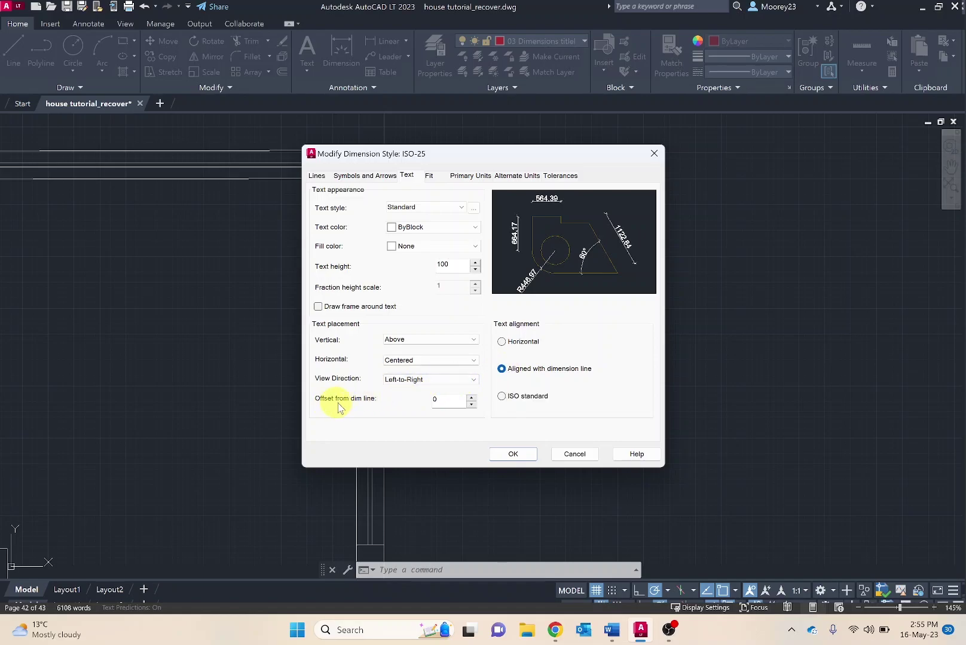
pyautogui.doubleClick(442, 403)
pyautogui.write('50')
# - Set the style's linear precision to 0 and its decimal separator to a period, and apply the changes
pyautogui.click(430, 176)
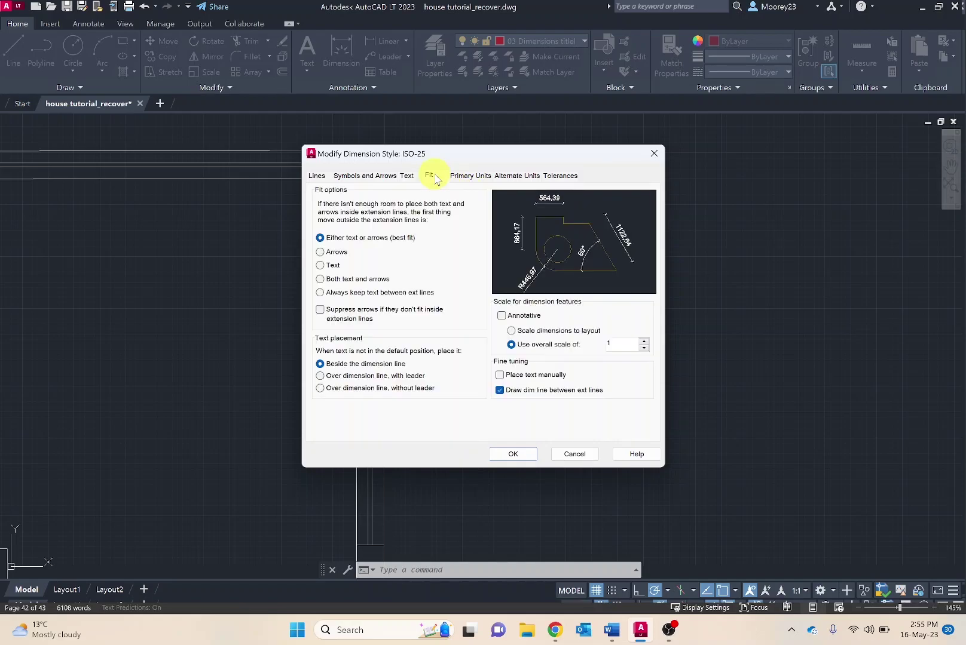
pyautogui.click(469, 175)
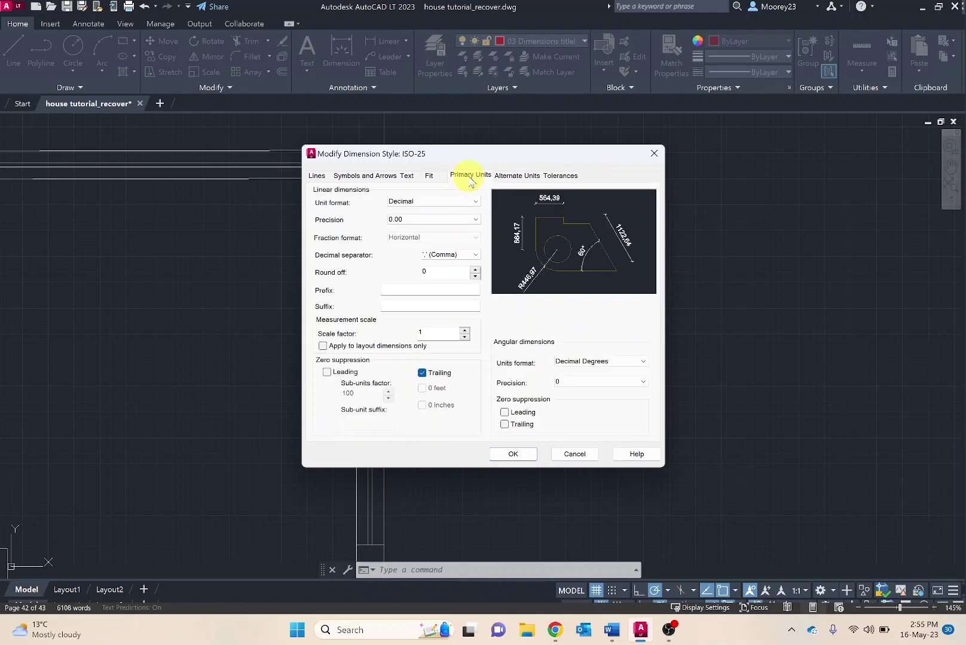
pyautogui.click(426, 201)
pyautogui.click(426, 219)
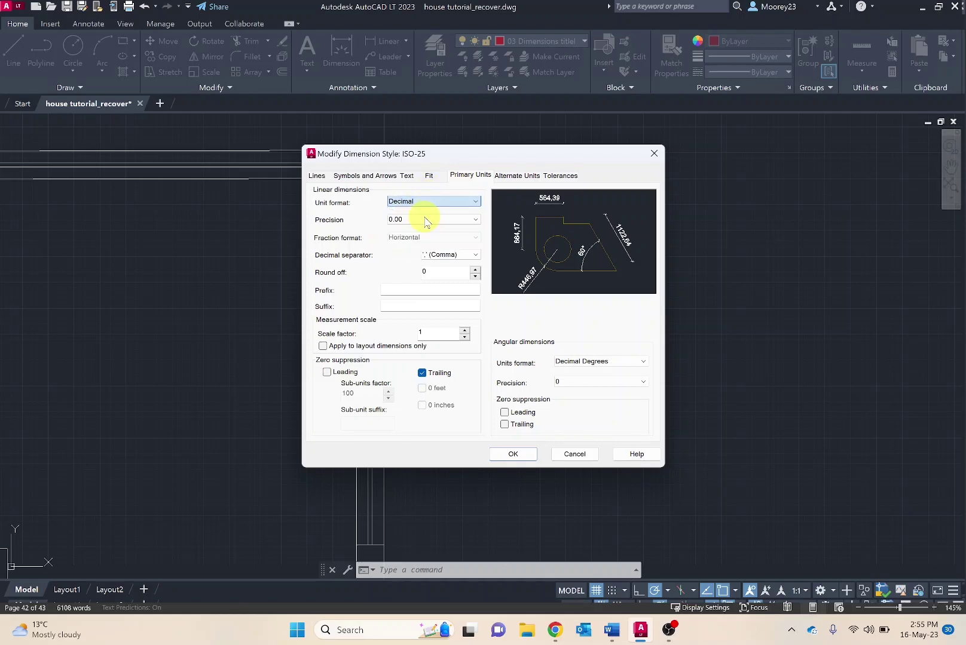
pyautogui.click(425, 220)
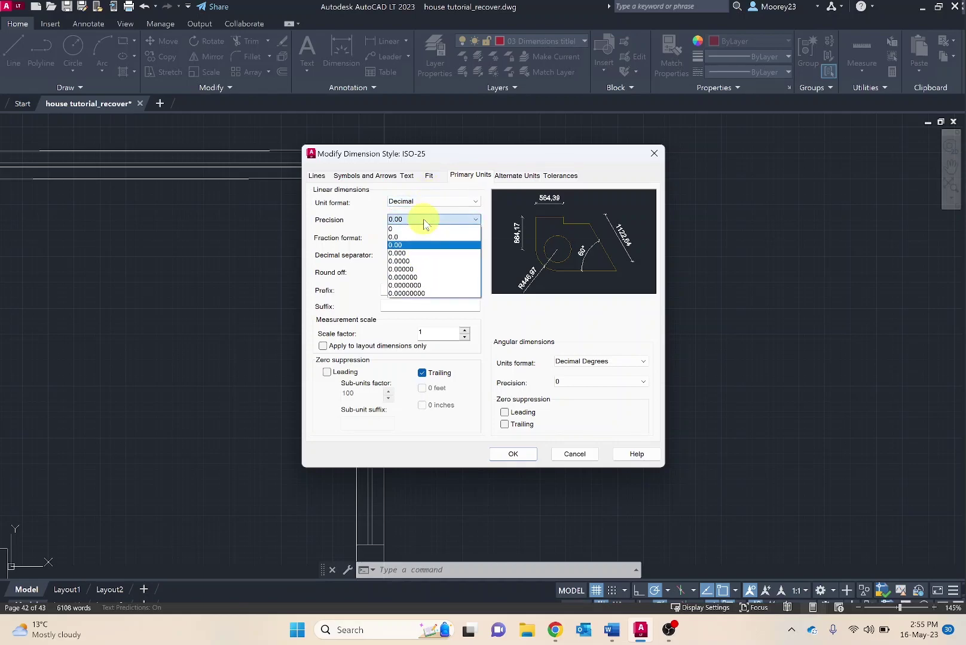
pyautogui.click(422, 229)
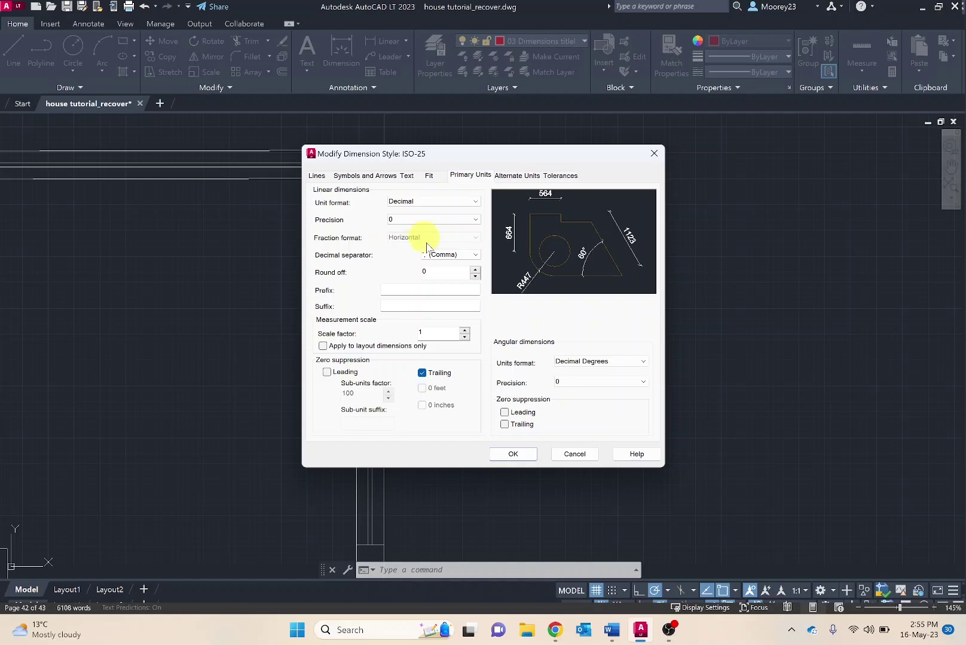
pyautogui.click(440, 258)
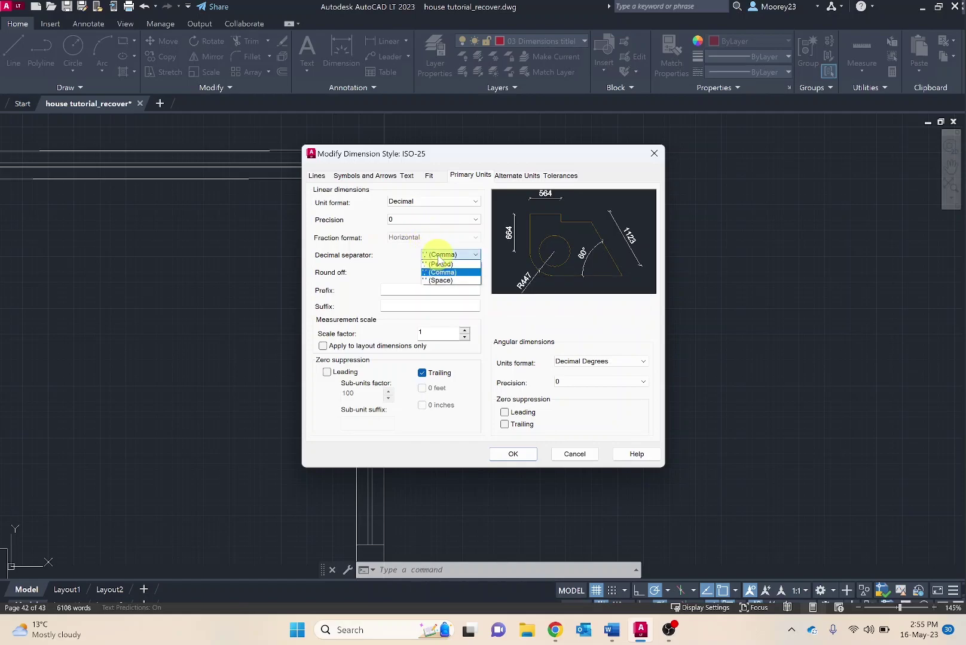
pyautogui.click(441, 265)
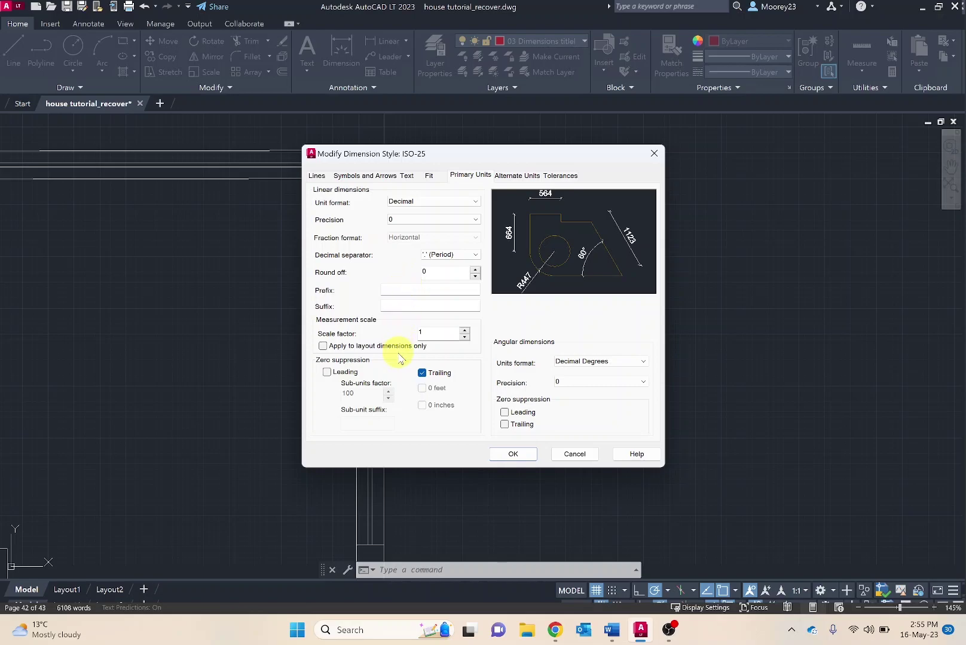
pyautogui.click(510, 454)
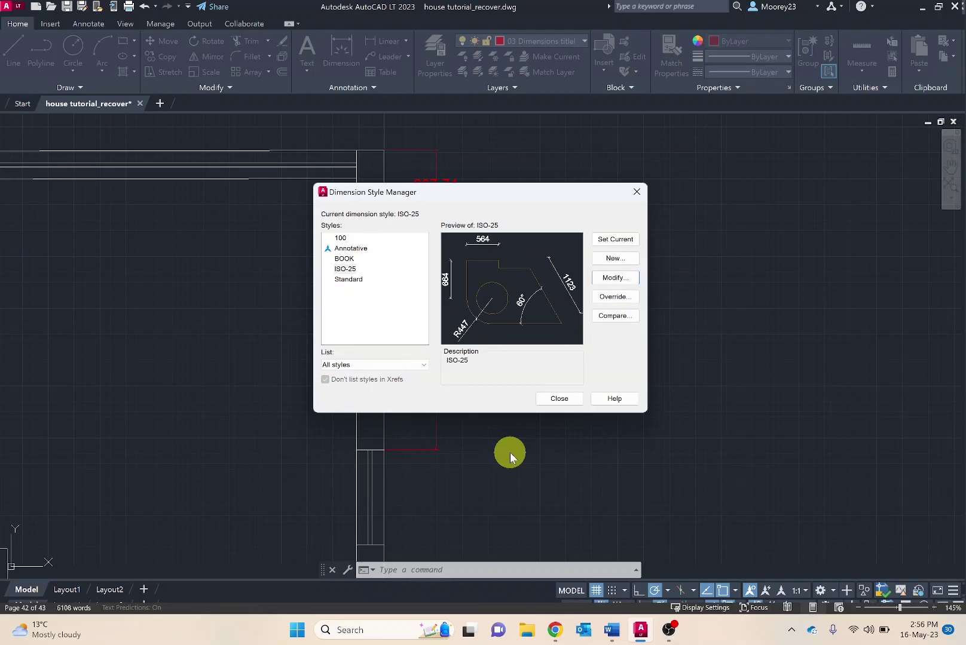
pyautogui.click(563, 398)
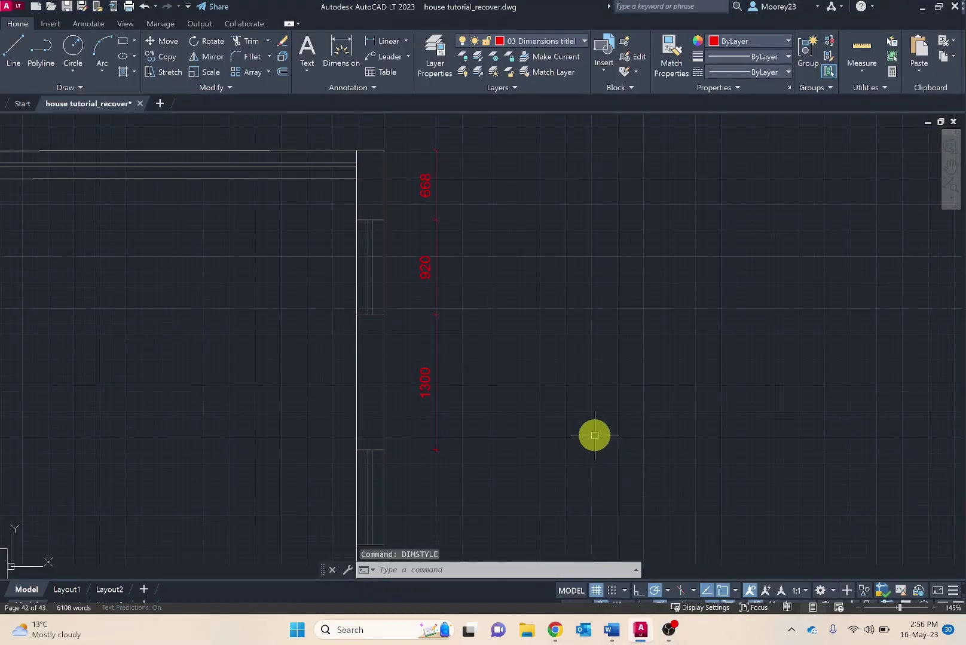
# - Dimension the width of the second east-wall window, in line with the existing first dimension line
pyautogui.scroll(-3, 568, 412)
pyautogui.moveTo(516, 409); pyautogui.dragTo(535, 214, button='middle')
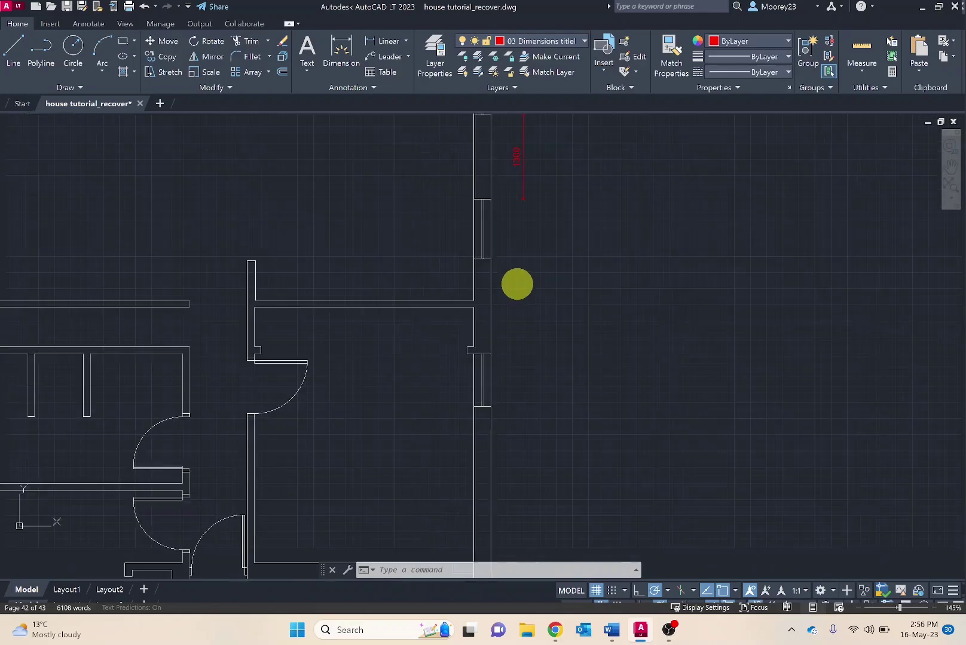
pyautogui.write('dim')
pyautogui.press('Return')
pyautogui.click(487, 257)
pyautogui.click(522, 199)
pyautogui.click(522, 198)
pyautogui.scroll(5, 514, 251)
pyautogui.scroll(-5, 501, 273)
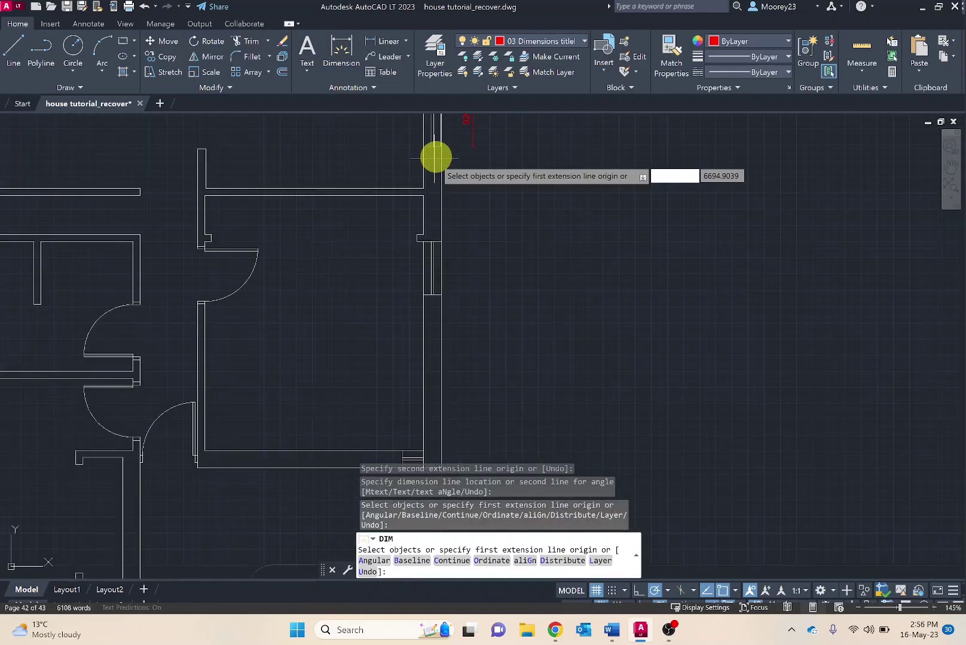
# - Dimension the east wall section between the second and third windows and the third window's width, in line with the chain
pyautogui.click(441, 146)
pyautogui.click(440, 241)
pyautogui.click(472, 242)
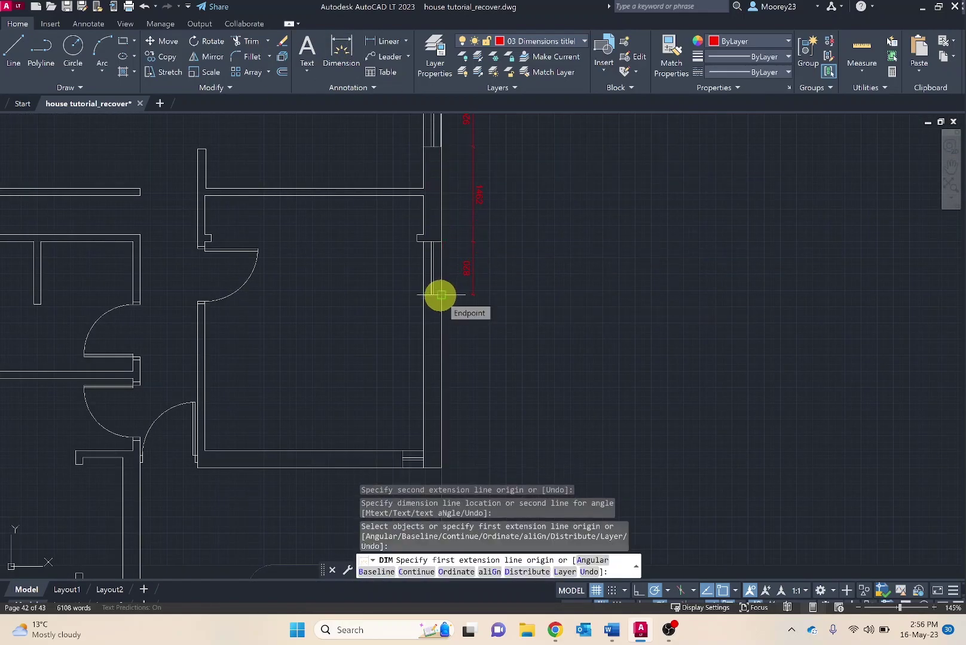
# - Dimension from the third east-wall window to the house's southern end, in line with the east wall's first dimension line
pyautogui.scroll(-3, 437, 295)
pyautogui.click(351, 425)
pyautogui.scroll(1, 352, 425)
pyautogui.click(437, 388)
pyautogui.click(419, 324)
pyautogui.click(421, 390)
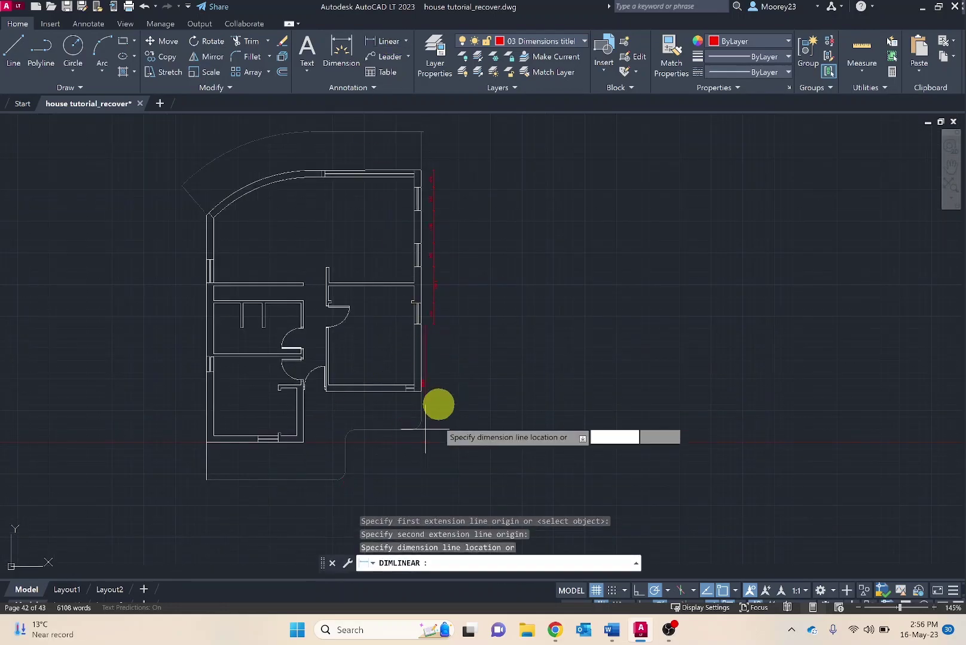
pyautogui.click(437, 404)
pyautogui.scroll(5, 431, 317)
pyautogui.scroll(-5, 431, 316)
# - Dimension the north wall's thickness at the house's north-east corner, on a second dimension line outside the east wall's first chain
pyautogui.click(344, 48)
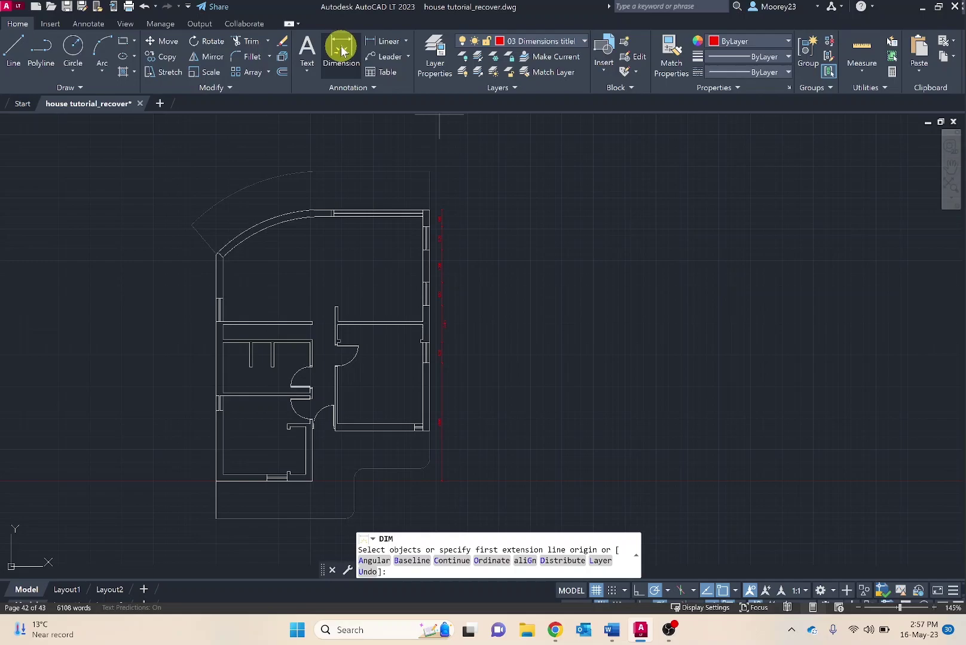
pyautogui.scroll(5, 463, 233)
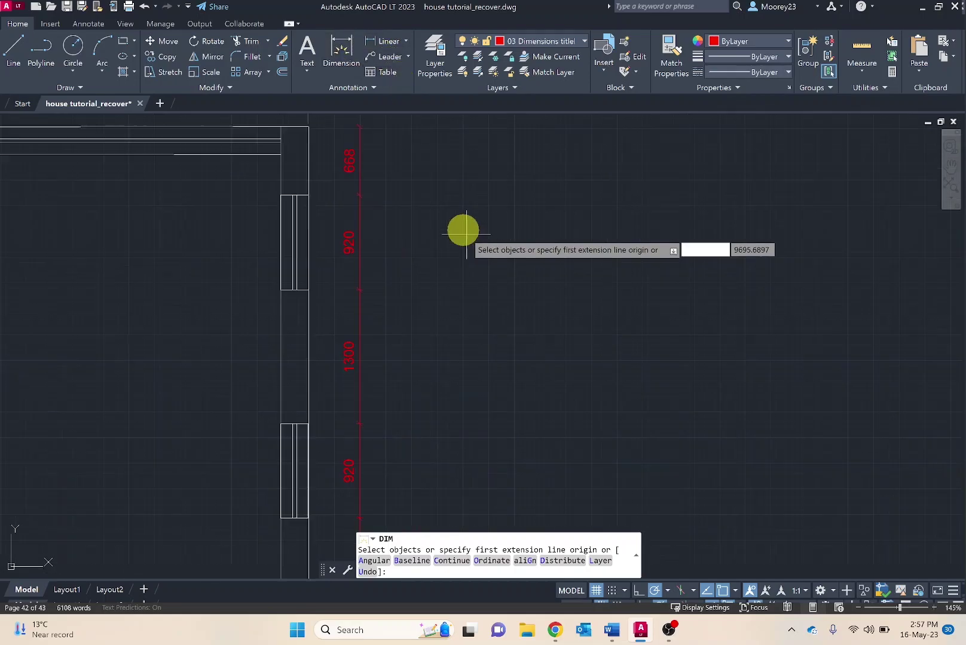
pyautogui.click(279, 128)
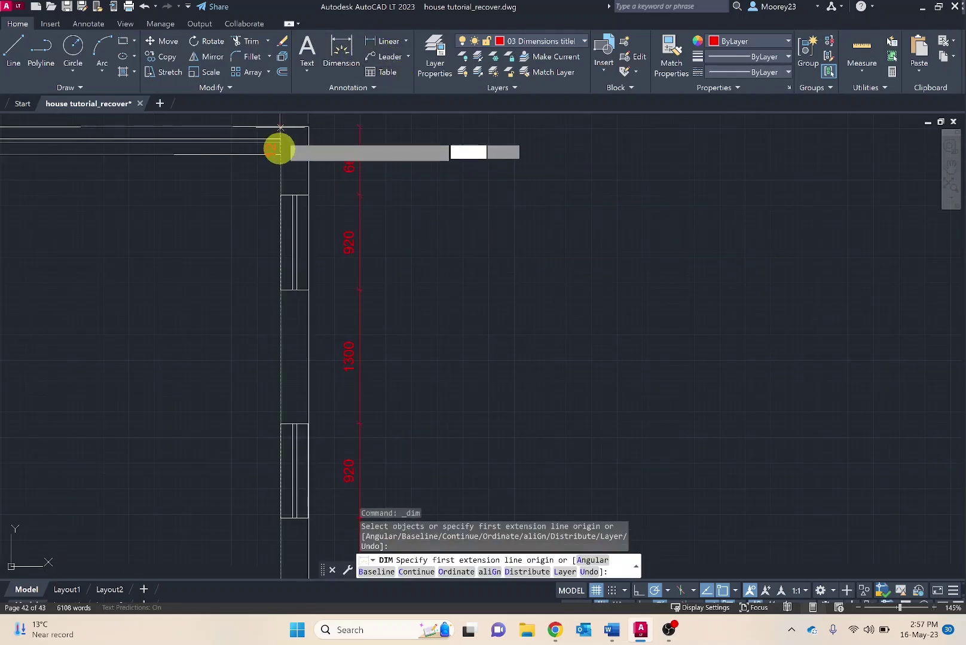
pyautogui.click(307, 154)
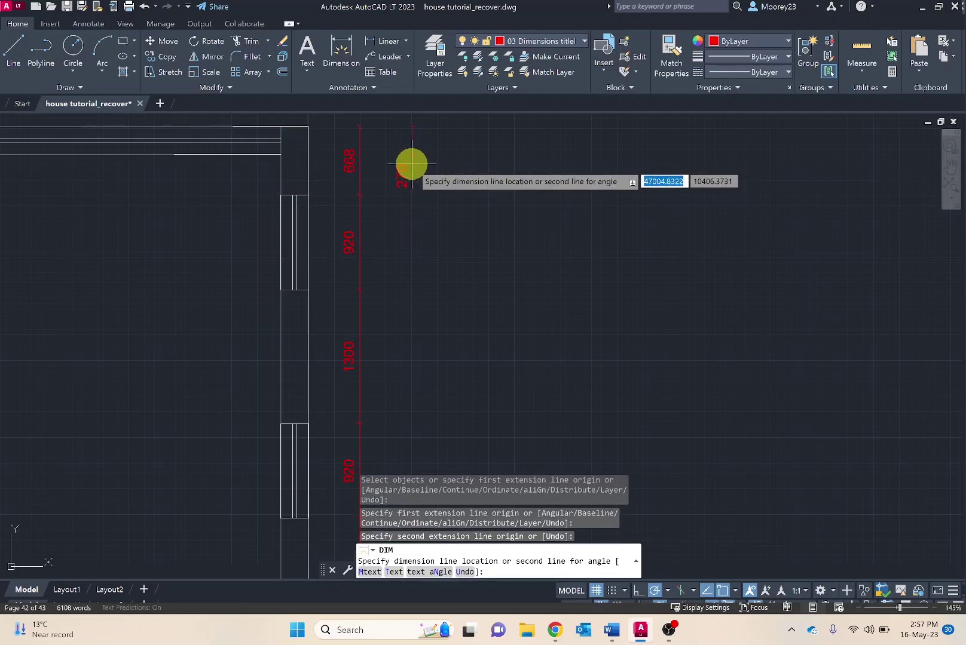
pyautogui.click(411, 163)
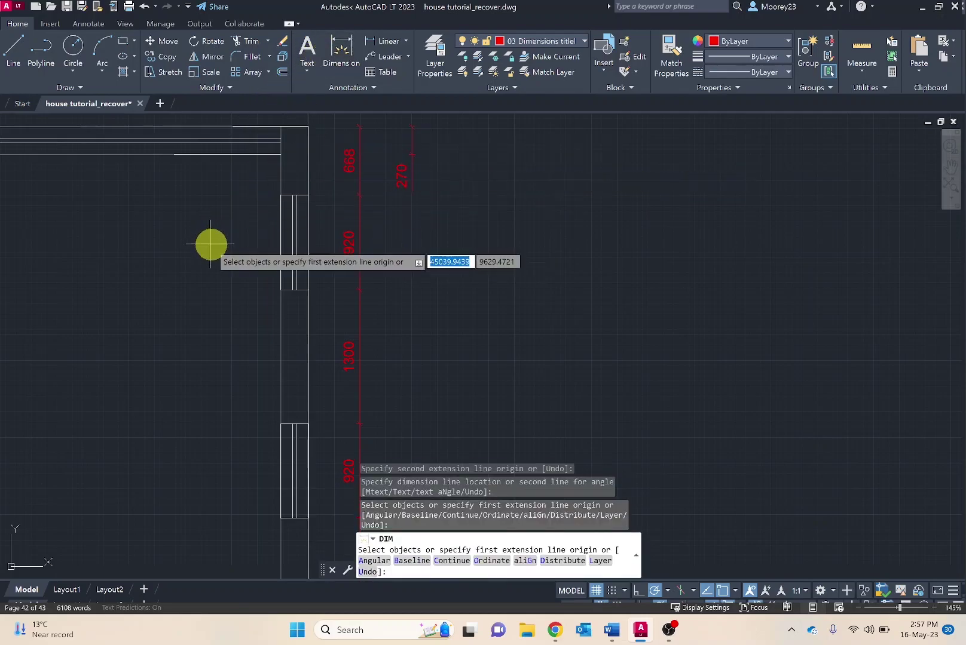
# - Dimension from the north wall's inner face to the north face of the east-side partition, in line with the second dimension line
pyautogui.scroll(-5, 210, 243)
pyautogui.click(239, 208)
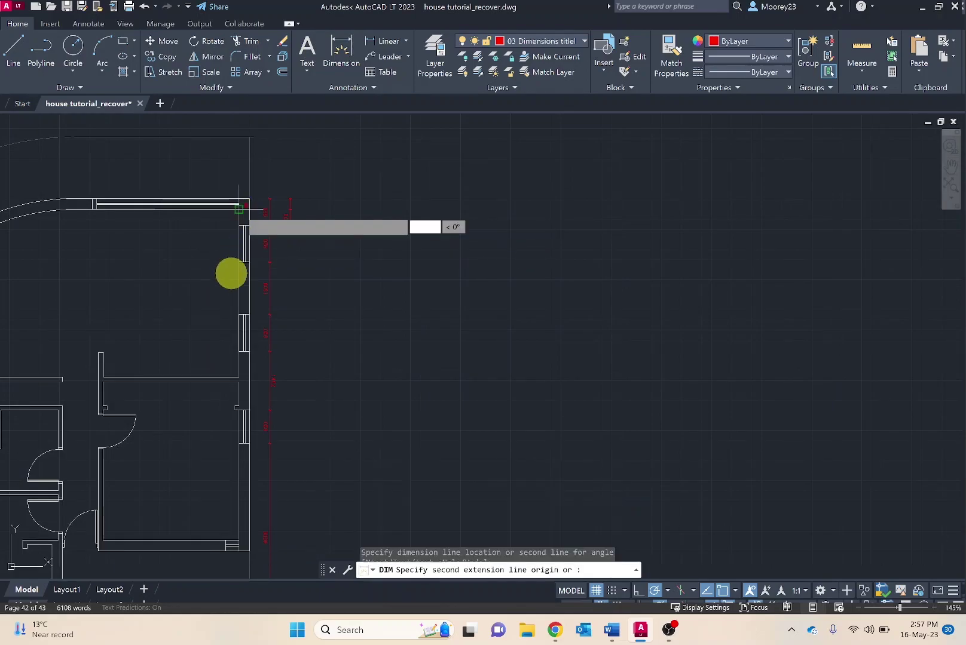
pyautogui.click(239, 377)
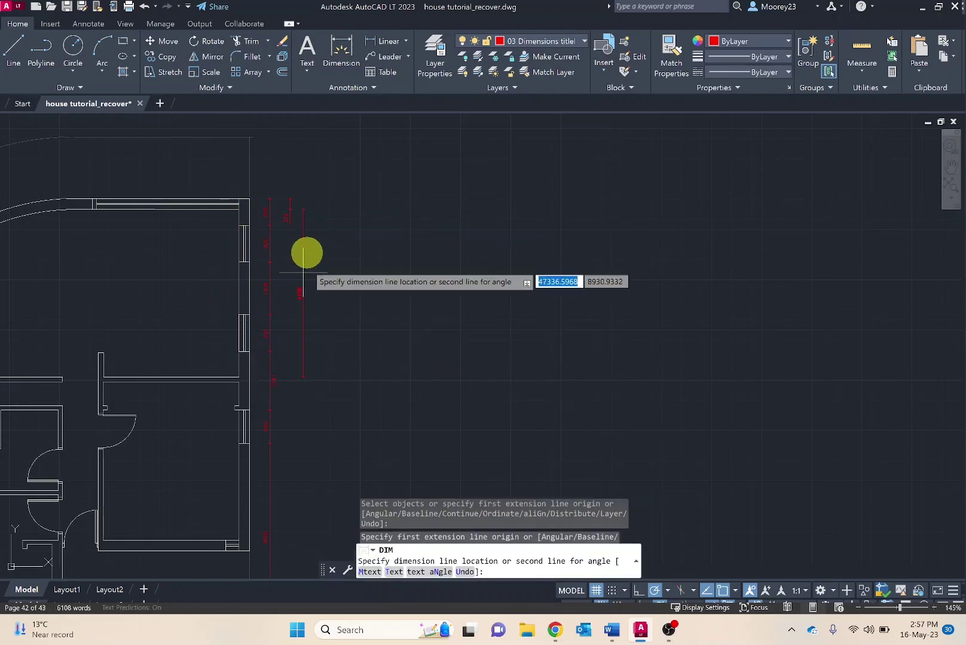
pyautogui.scroll(3, 290, 211)
pyautogui.click(236, 431)
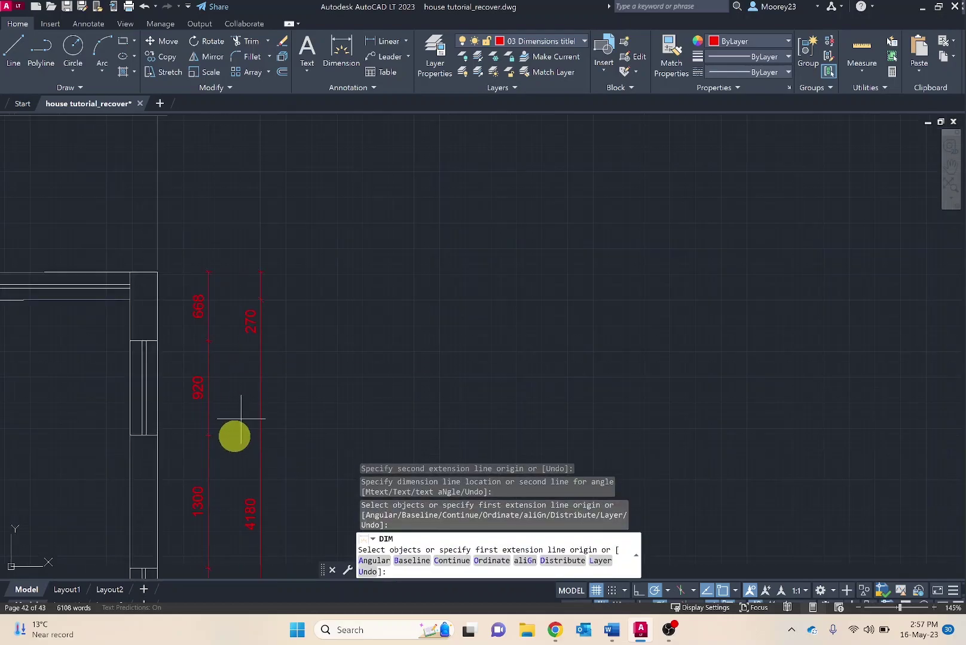
# - Dimension the partition's thickness and the inner length of the room south of it, in line with the second dimension line
pyautogui.moveTo(234, 437); pyautogui.dragTo(230, 497, button='middle')
pyautogui.click(222, 295)
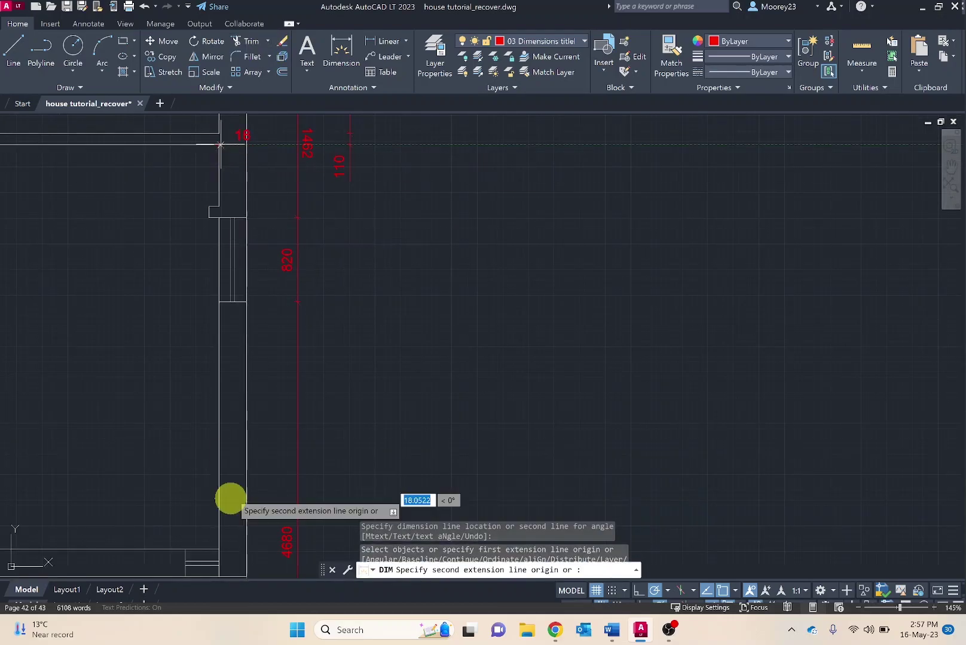
pyautogui.click(220, 144)
pyautogui.click(344, 144)
pyautogui.click(220, 549)
# - Dimension the thickness of the south-east room's southern wall, in line with the second dimension line
pyautogui.moveTo(180, 320); pyautogui.dragTo(314, 51, button='middle')
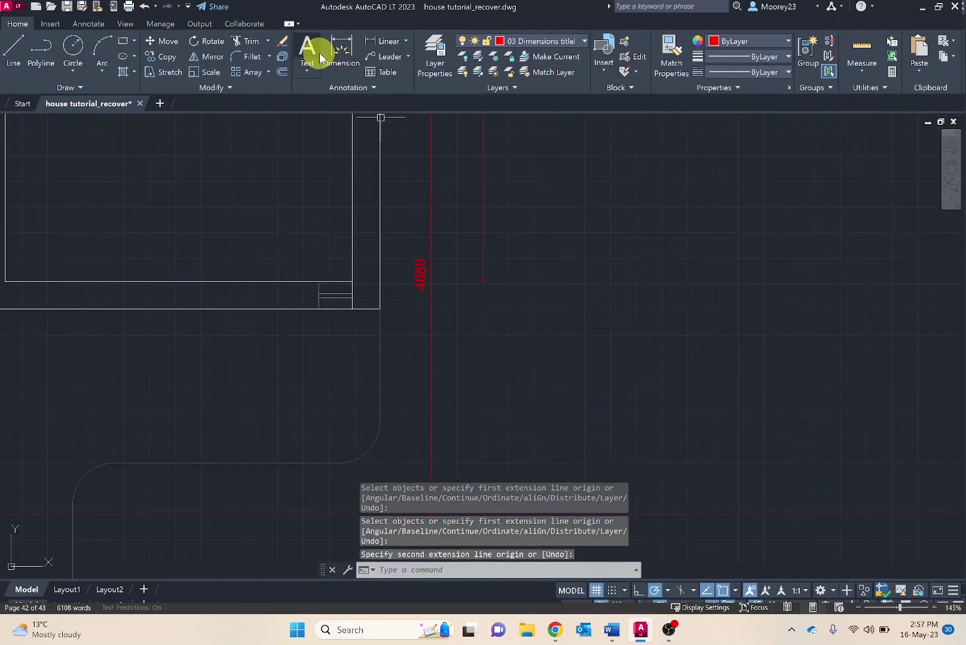
pyautogui.click(352, 309)
pyautogui.click(480, 280)
# - Dimension from that wall's outer face to the southernmost wall's inner face, plus the southernmost wall's thickness, in the second dimension line
pyautogui.scroll(-3, 392, 352)
pyautogui.click(385, 336)
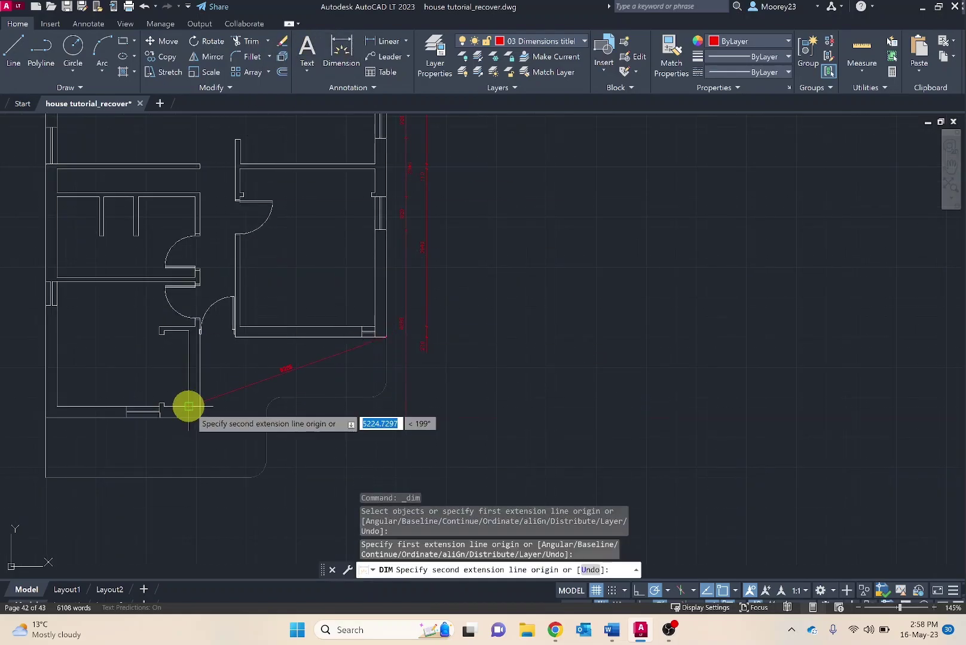
pyautogui.click(189, 407)
pyautogui.click(423, 334)
pyautogui.click(107, 473)
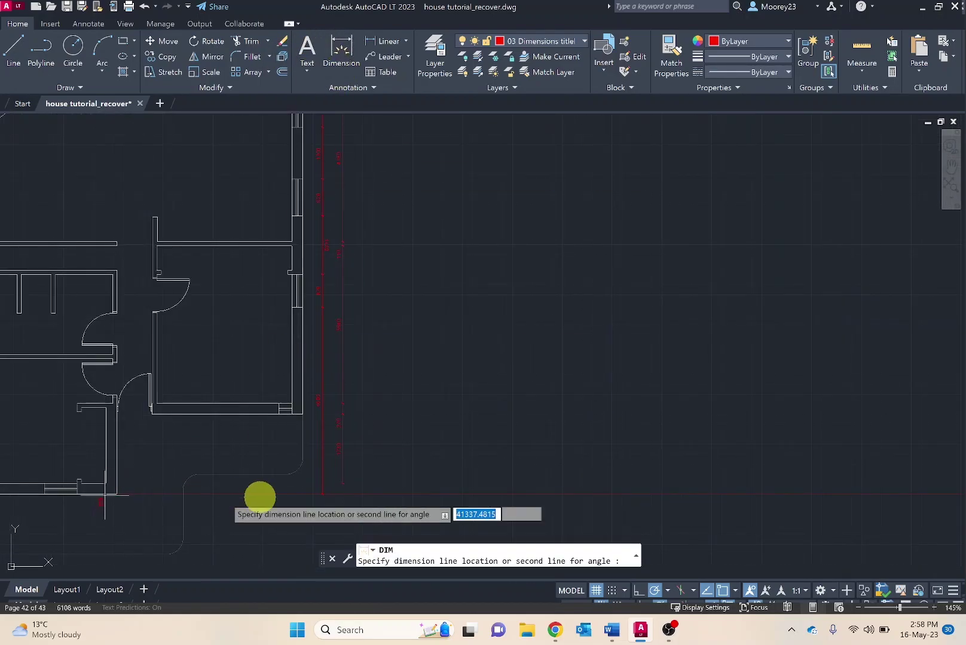
pyautogui.scroll(3, 259, 497)
pyautogui.click(342, 464)
# - Move only the text of the northernmost 270 dimension so it sits beside its own short dimension line
pyautogui.scroll(-3, 177, 399)
pyautogui.scroll(4, 403, 319)
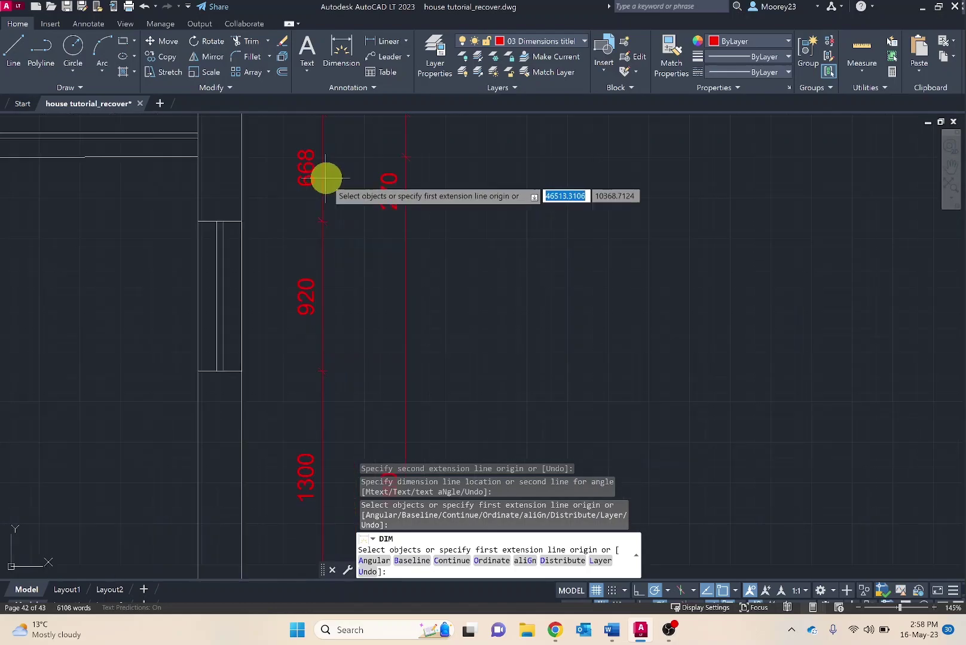
pyautogui.moveTo(352, 185); pyautogui.dragTo(349, 303, button='middle')
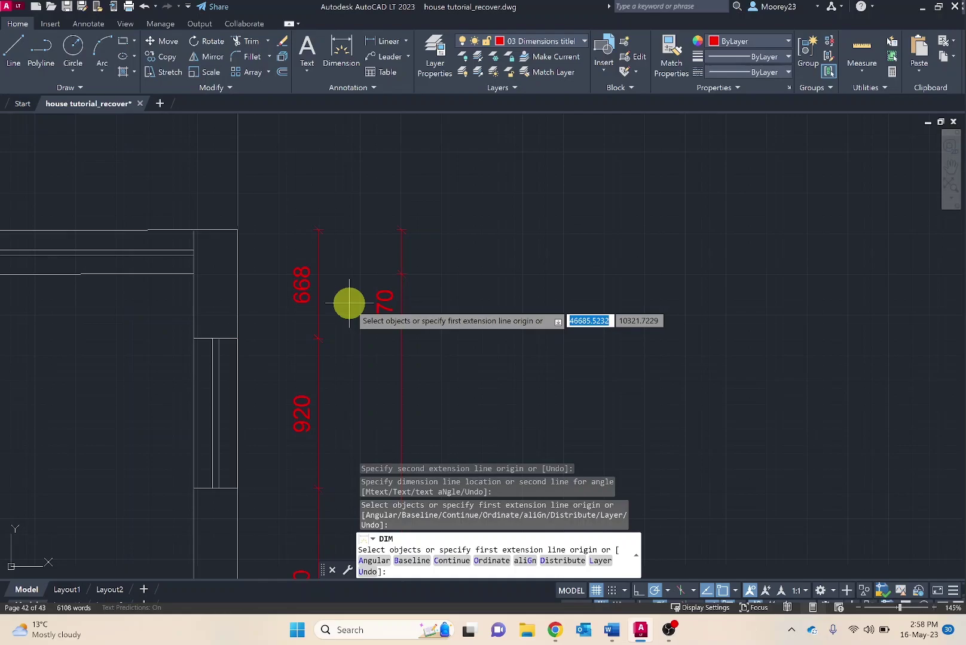
pyautogui.press('Return')
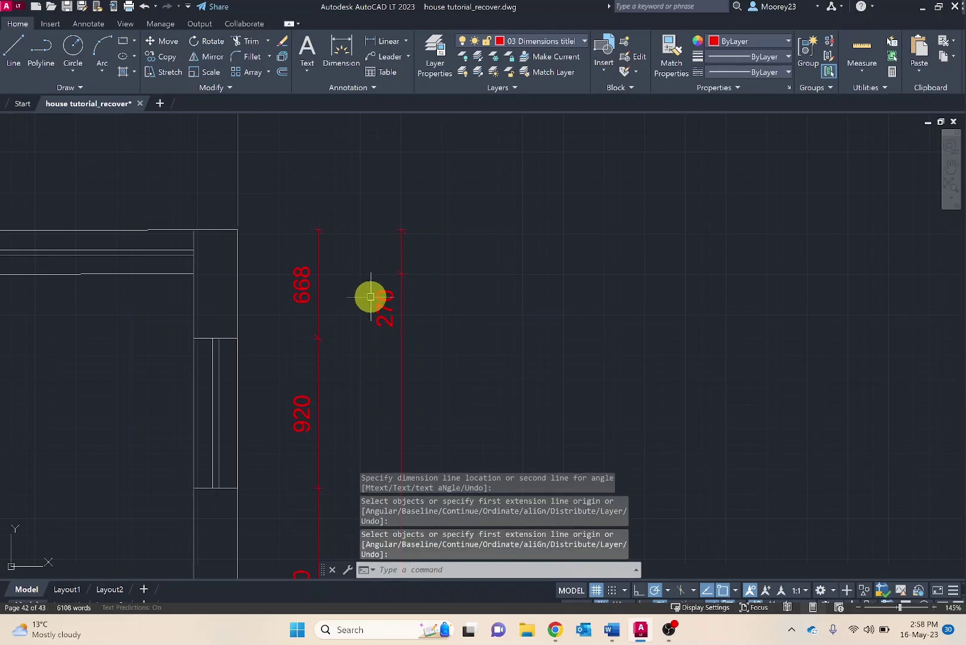
pyautogui.click(382, 305)
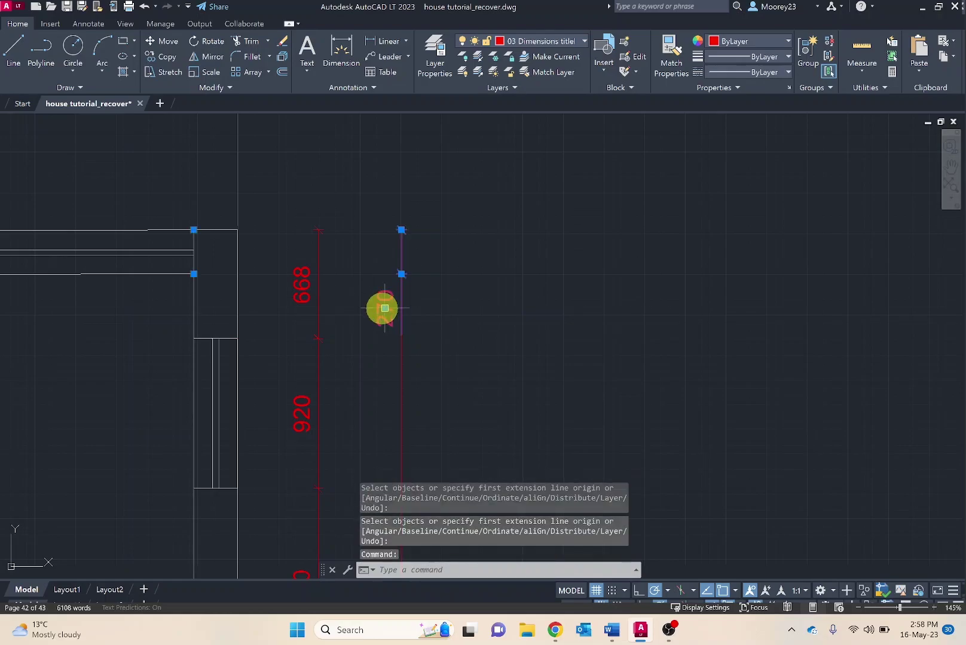
pyautogui.moveTo(383, 310)
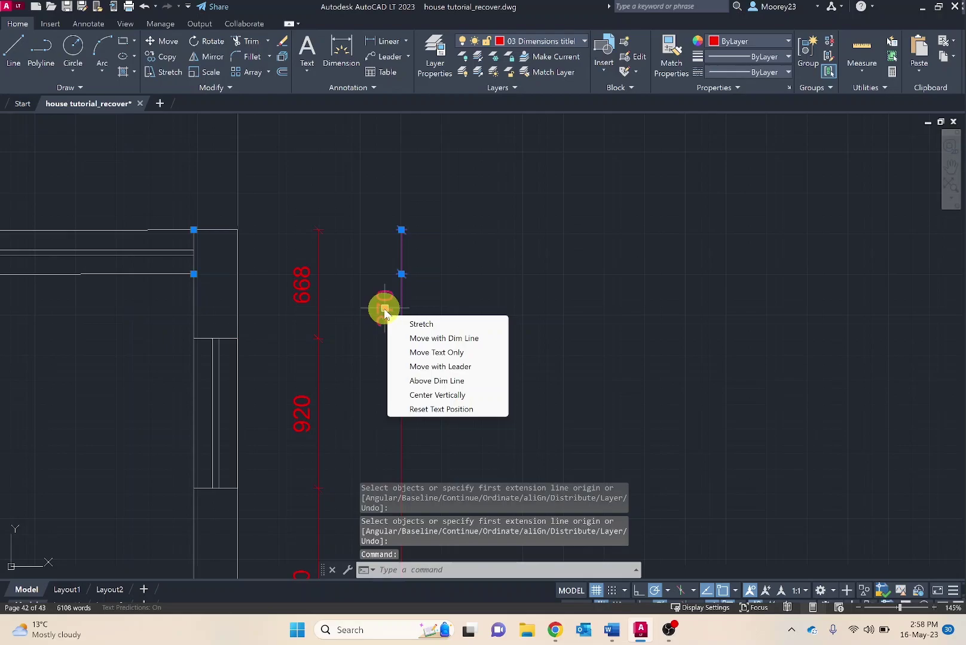
pyautogui.click(406, 353)
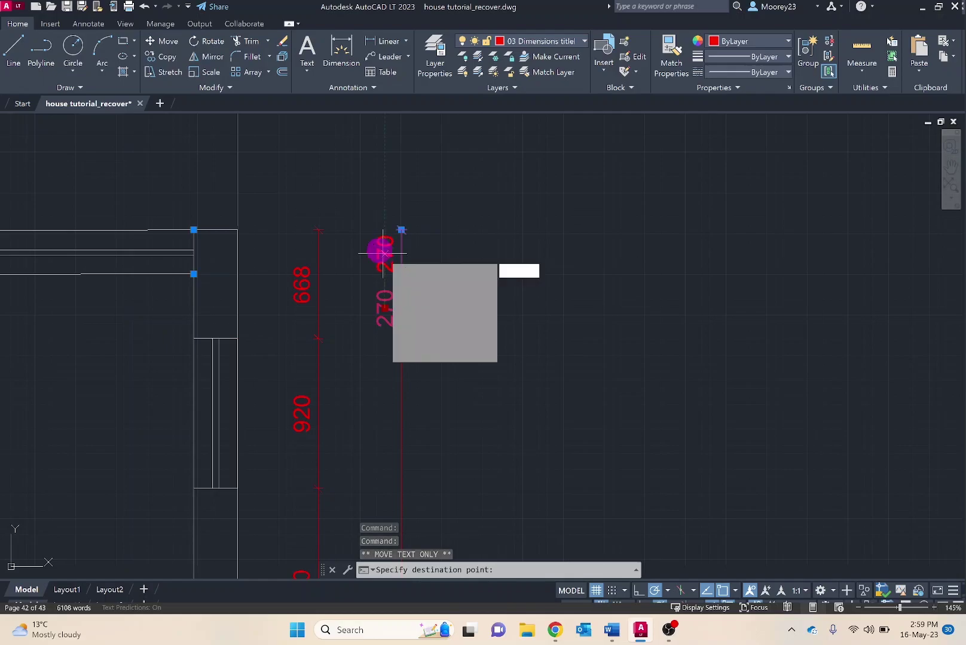
pyautogui.click(383, 254)
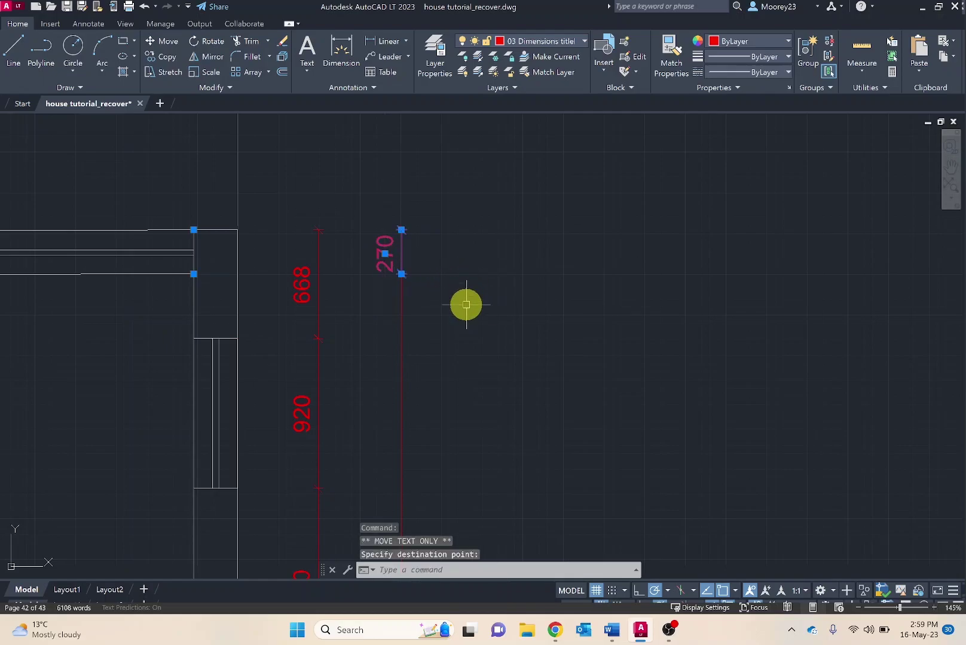
pyautogui.press('Escape')
# - Try to dimension the house's overall length from the north-east corner to the southern wall's corner with the Dimension tool, and erase that dimension
pyautogui.scroll(-3, 466, 323)
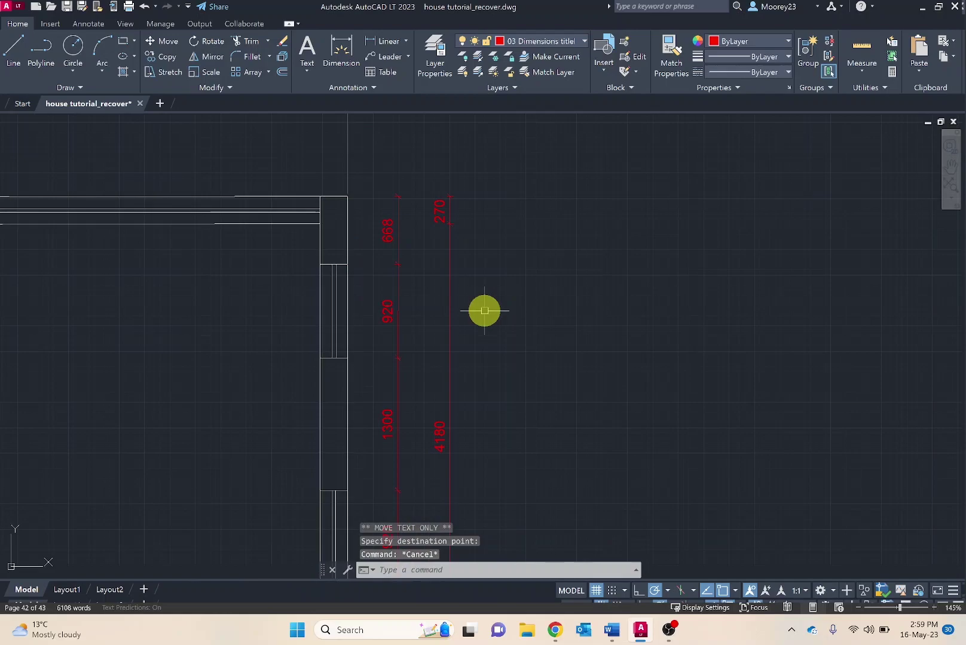
pyautogui.moveTo(490, 345); pyautogui.dragTo(529, 242, button='middle')
pyautogui.moveTo(496, 448); pyautogui.dragTo(560, 257, button='middle')
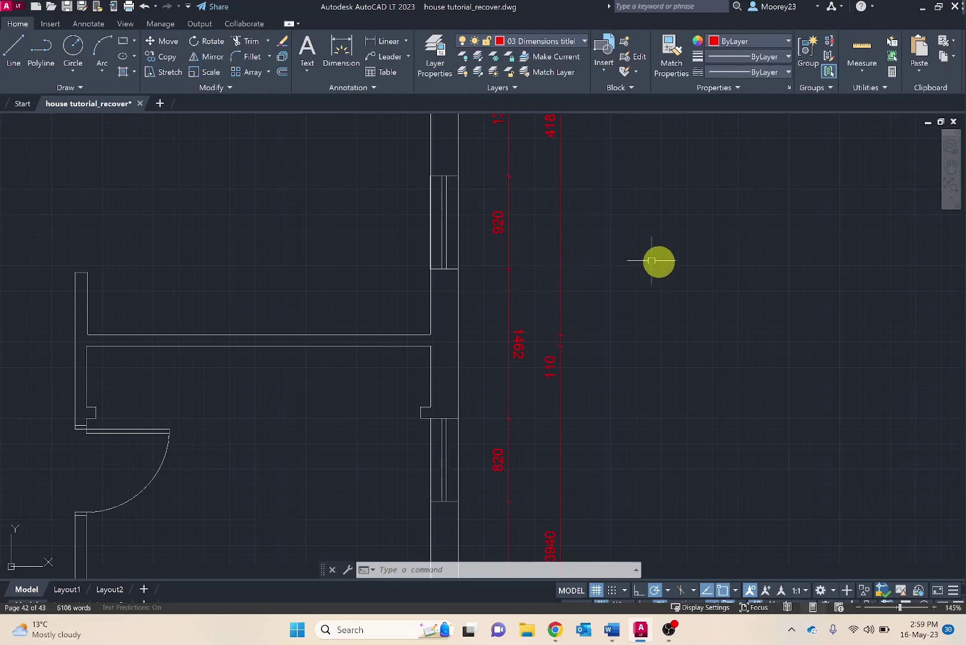
pyautogui.scroll(-4, 593, 227)
pyautogui.moveTo(593, 227); pyautogui.dragTo(511, 276, button='middle')
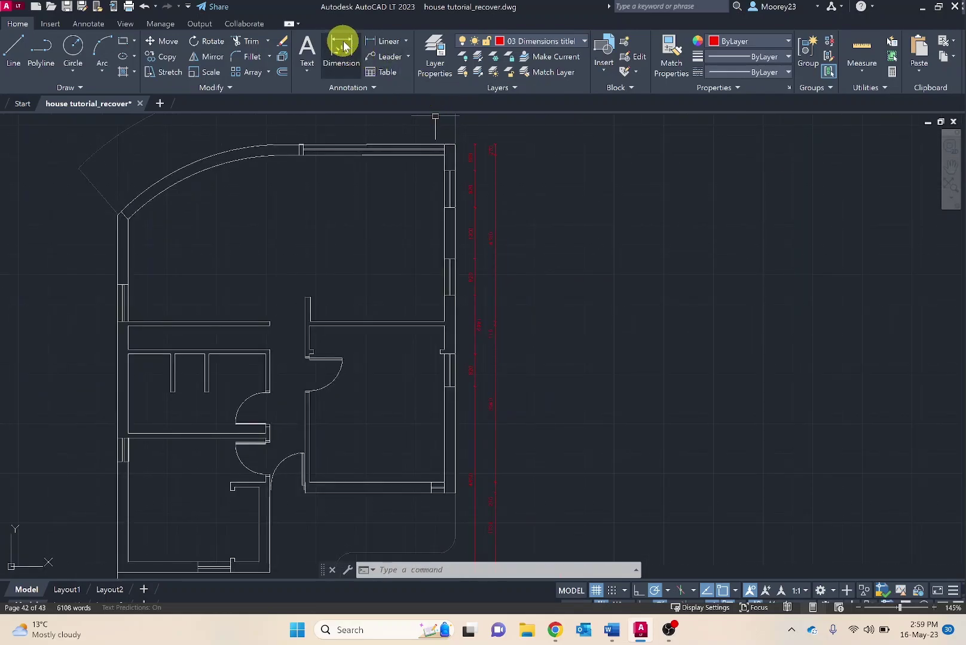
pyautogui.click(339, 60)
pyautogui.click(454, 145)
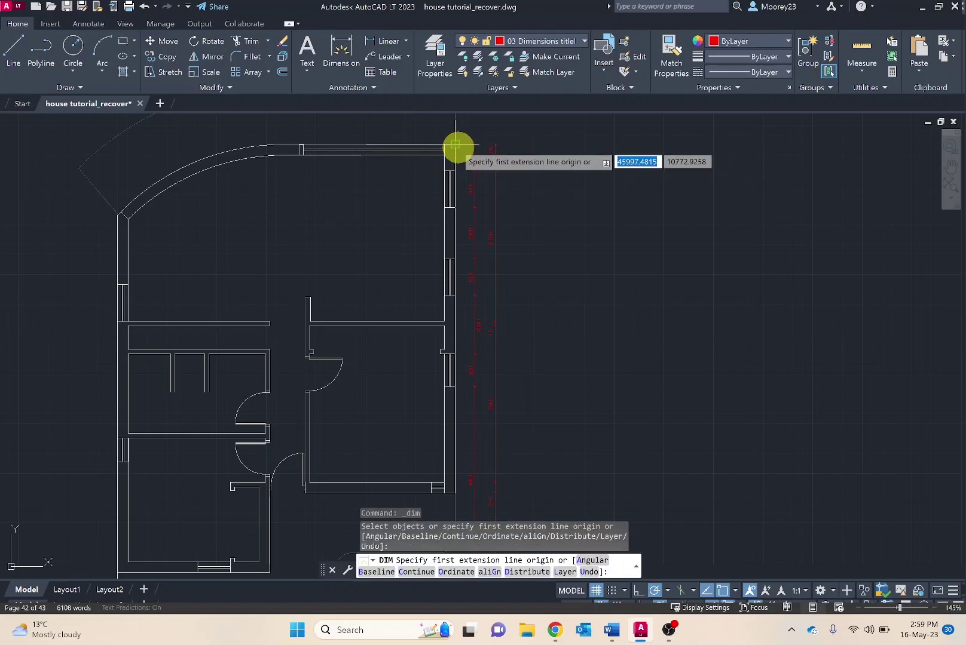
pyautogui.scroll(-5, 362, 399)
pyautogui.moveTo(317, 502); pyautogui.dragTo(327, 455, button='middle')
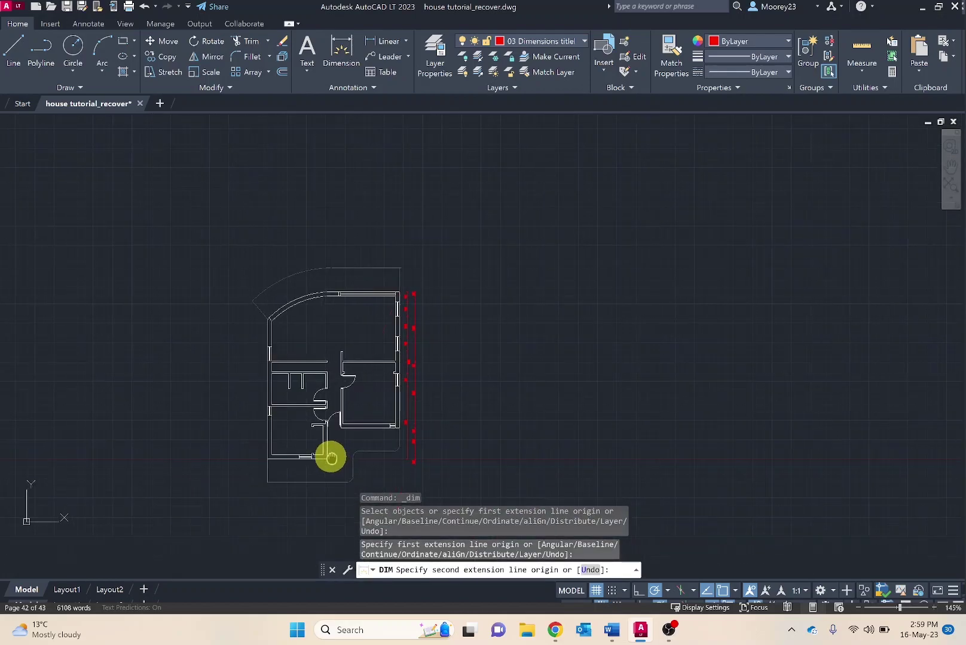
pyautogui.scroll(6, 329, 465)
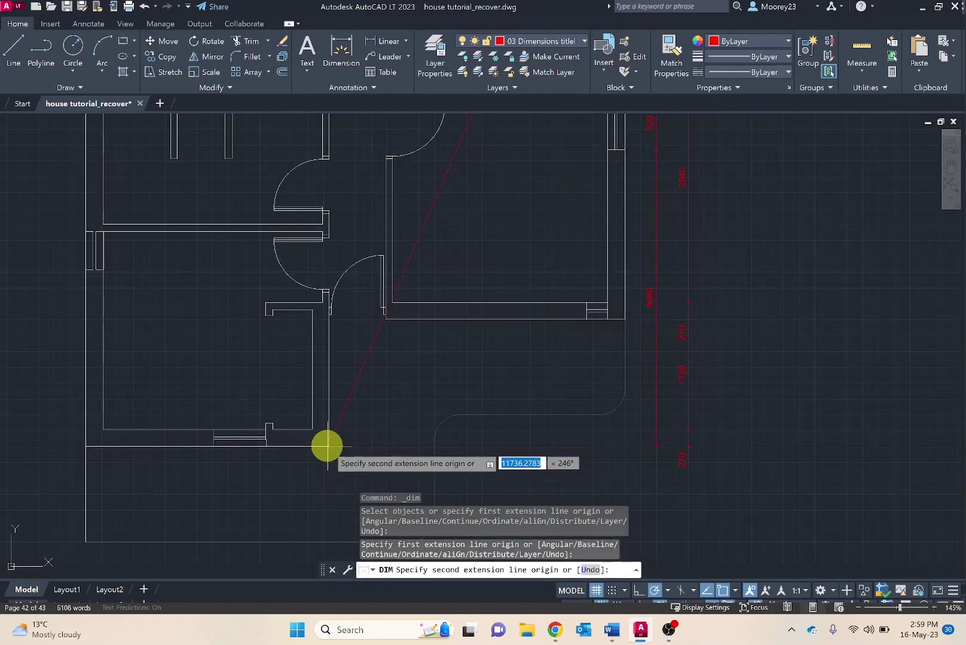
pyautogui.click(329, 446)
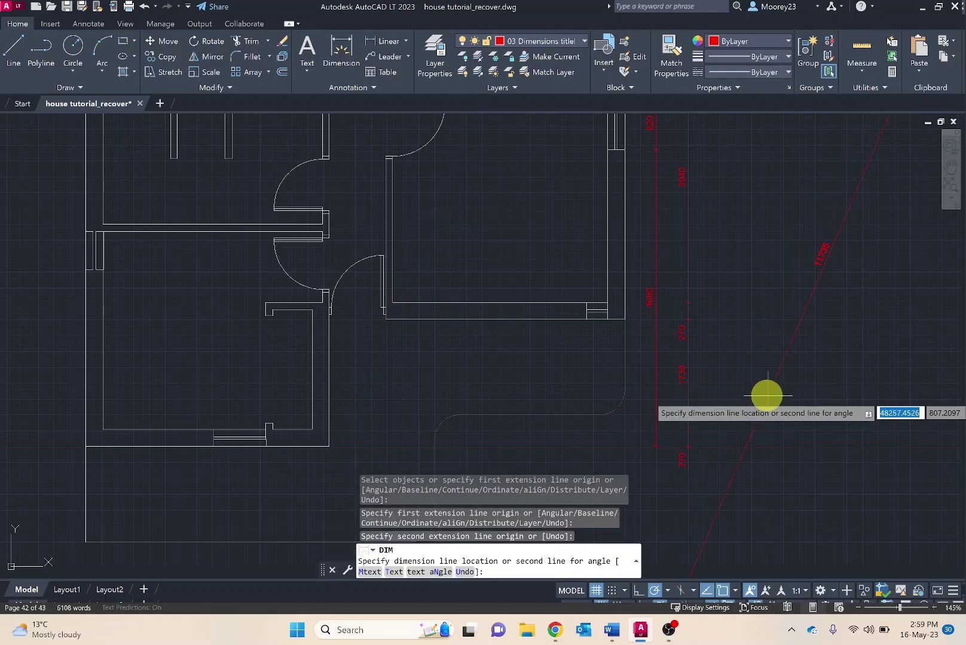
pyautogui.scroll(2, 763, 395)
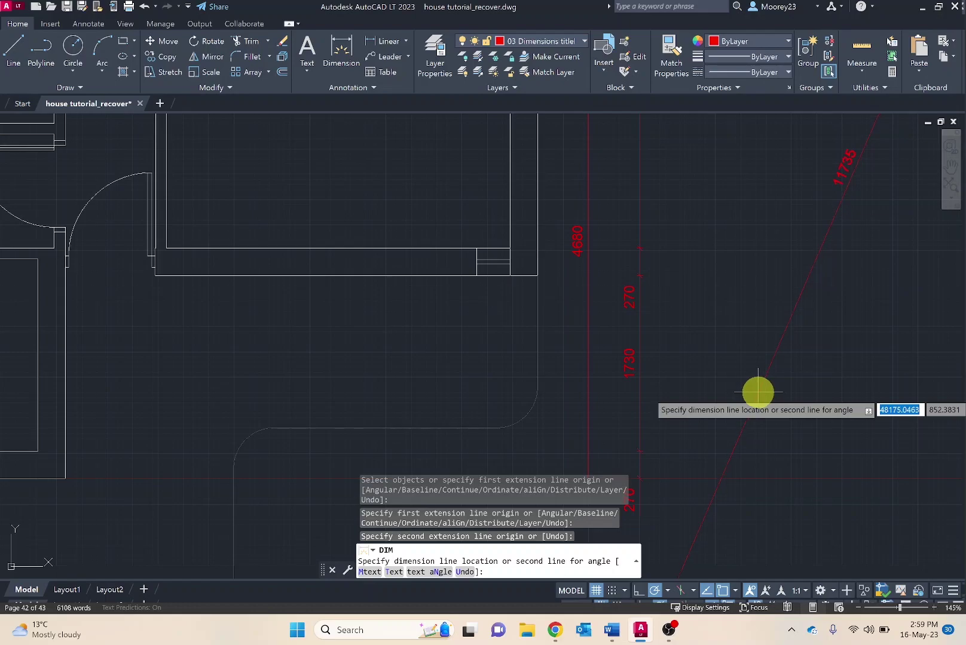
pyautogui.click(757, 392)
pyautogui.click(756, 390)
pyautogui.press('Escape')
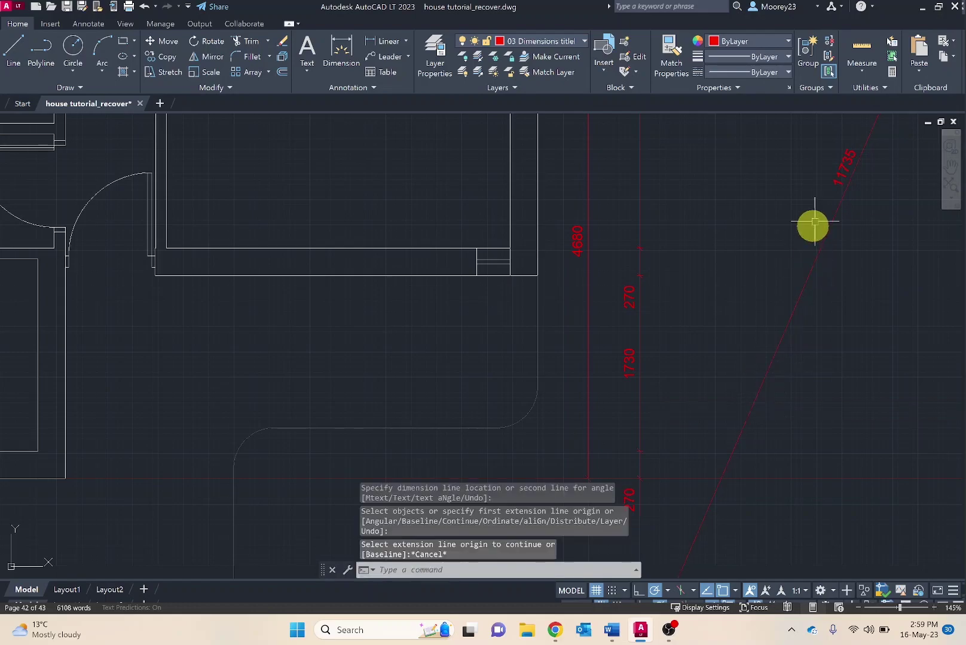
pyautogui.click(844, 178)
pyautogui.press('Delete')
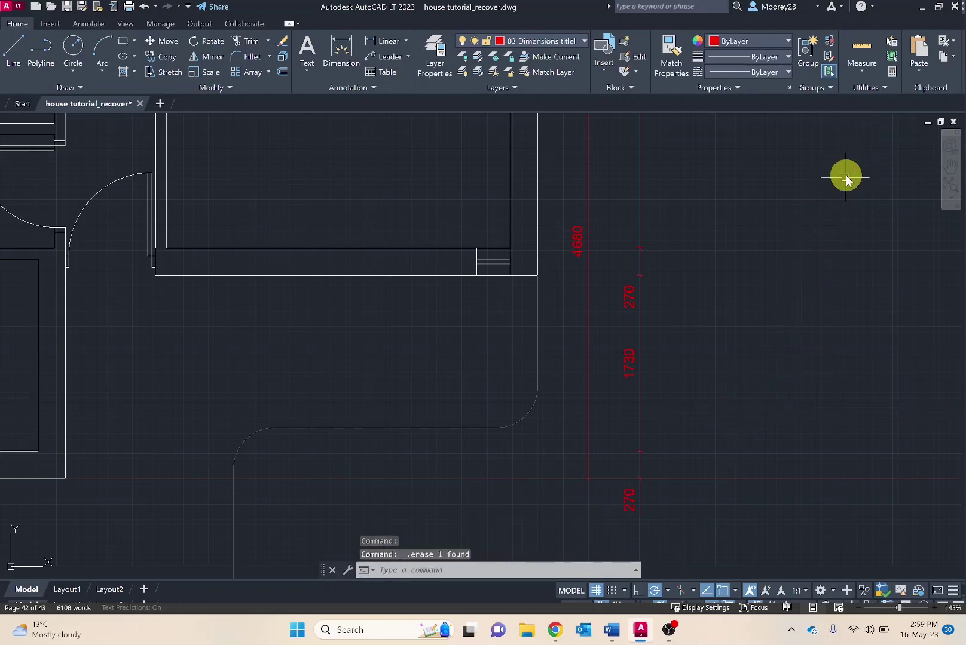
# - Add a vertical linear dimension for the house's overall length, from the southern wall's corner to the north-east corner, on a third dimension line
pyautogui.click(405, 43)
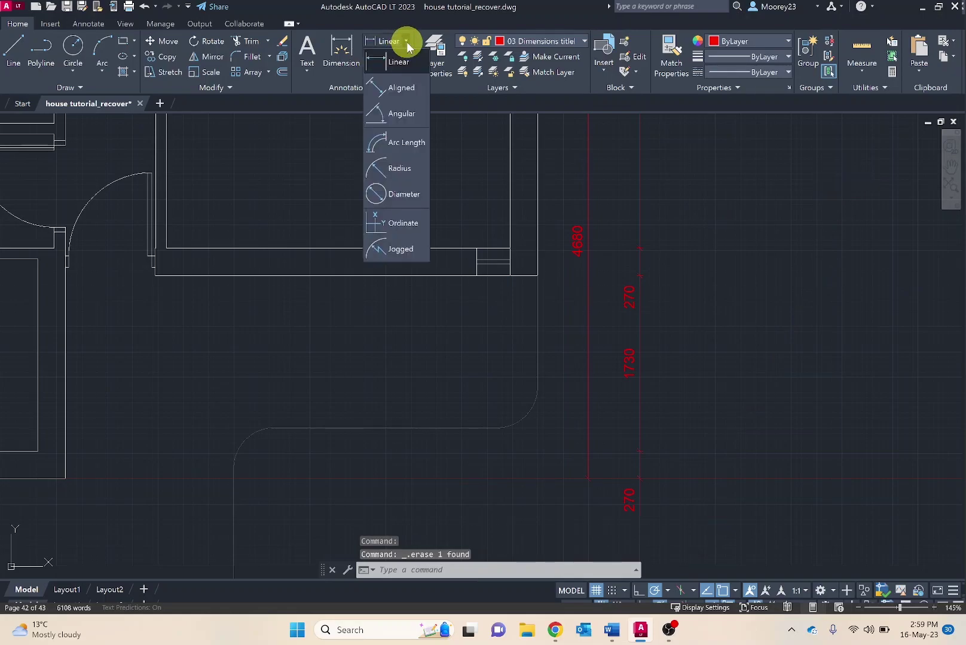
pyautogui.click(404, 51)
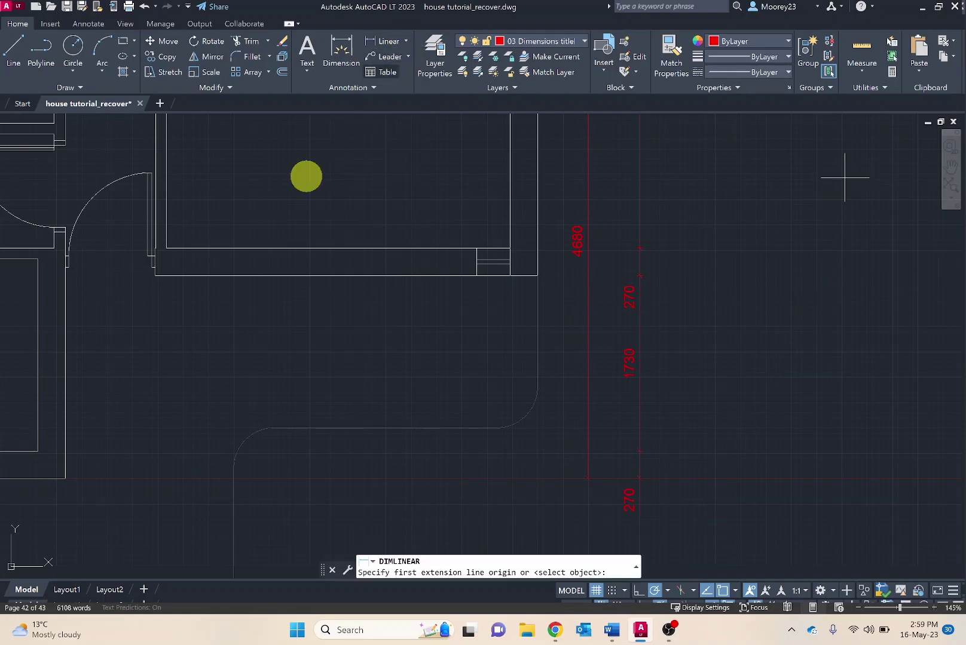
pyautogui.click(64, 478)
pyautogui.scroll(-6, 303, 375)
pyautogui.scroll(-2, 303, 376)
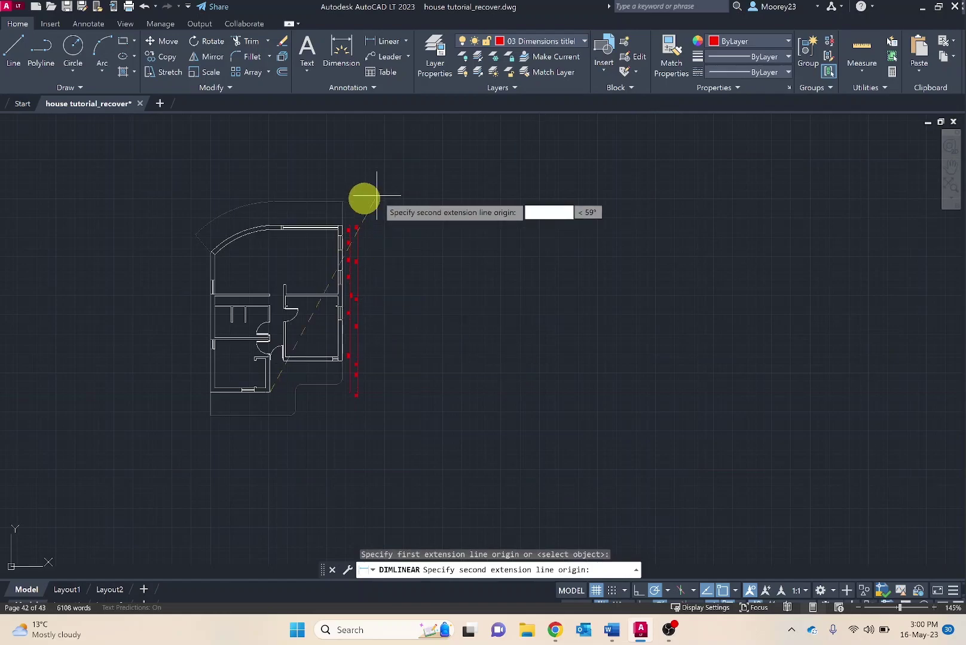
pyautogui.scroll(3, 341, 226)
pyautogui.scroll(3, 342, 226)
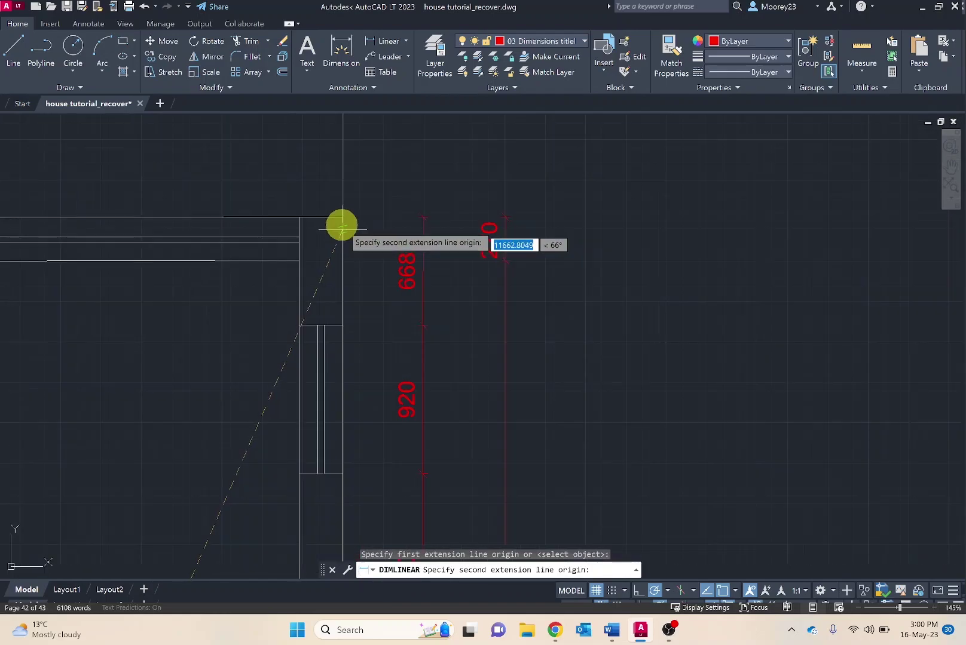
pyautogui.click(344, 217)
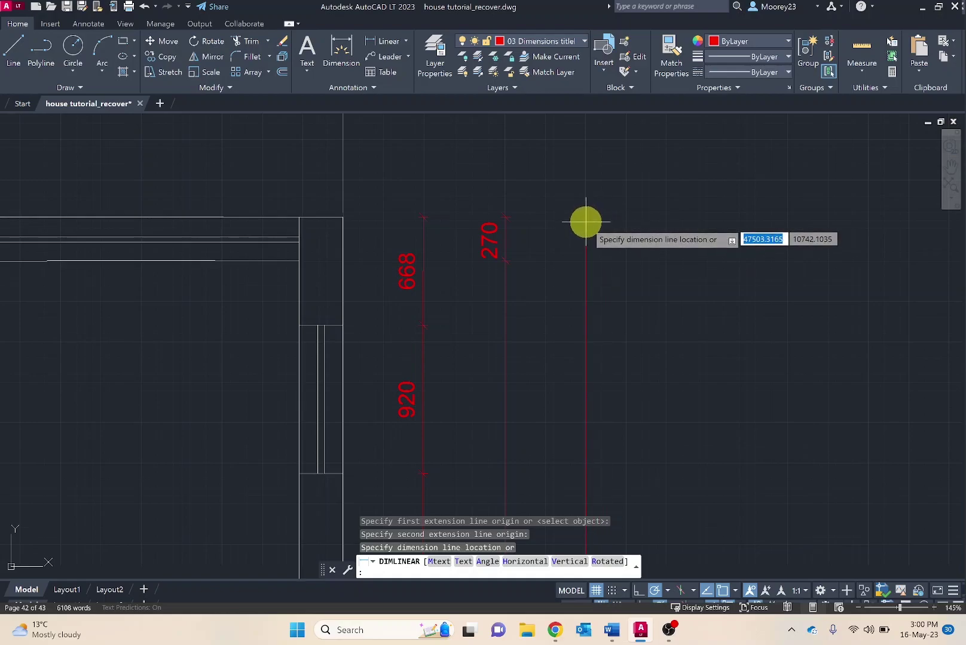
pyautogui.click(584, 218)
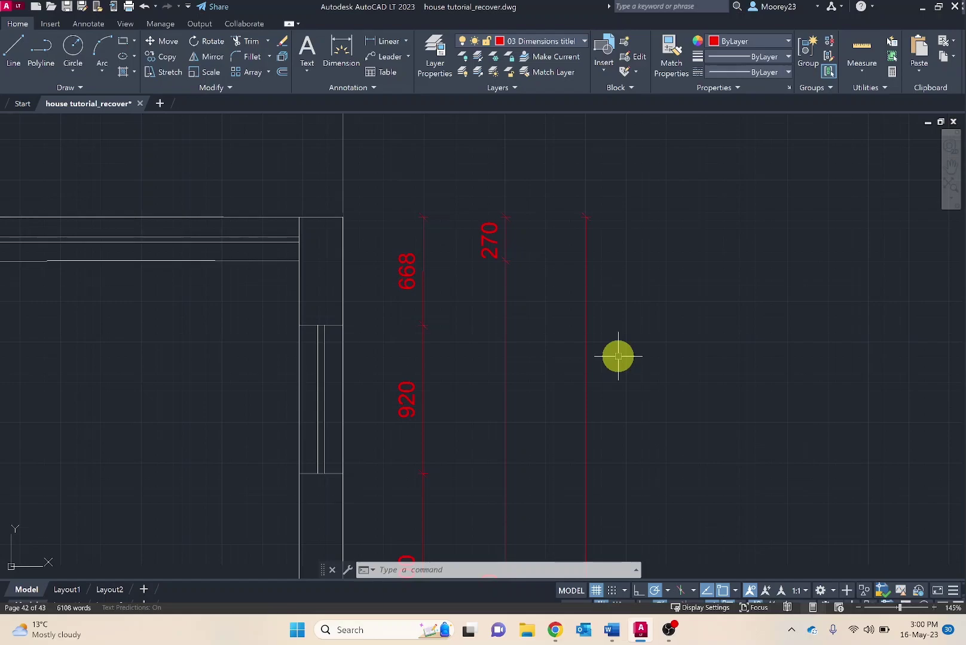
# - Check the specifications' dimension placement figure in Word, and in AutoCAD draw a horizontal line from beside the house's north-east corner across all three dimension lines
pyautogui.hotkey('alt', 'Tab')
pyautogui.hotkey('alt', 'Tab')
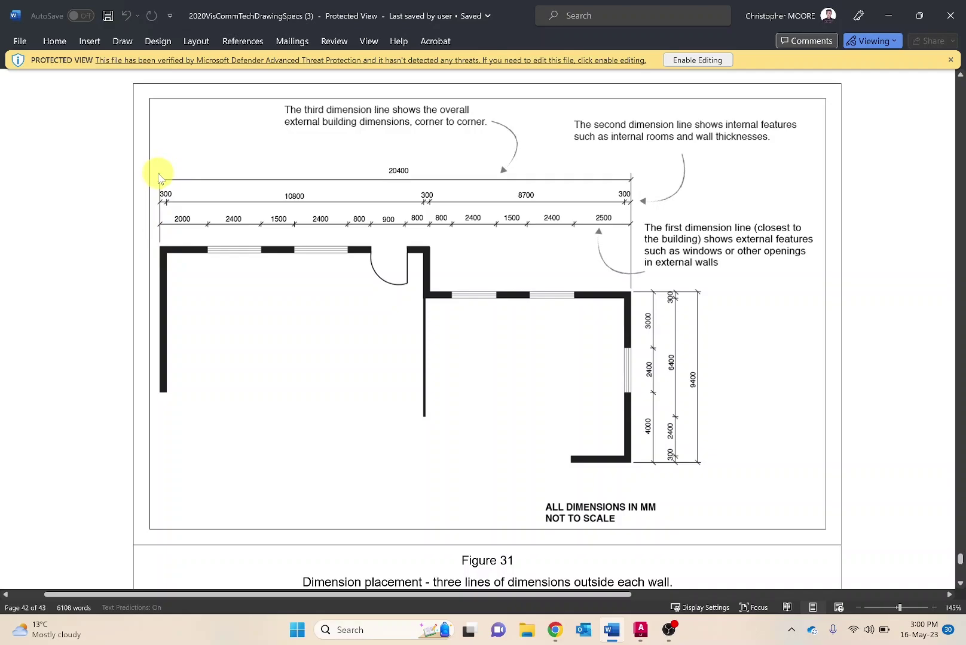
pyautogui.hotkey('alt', 'Tab')
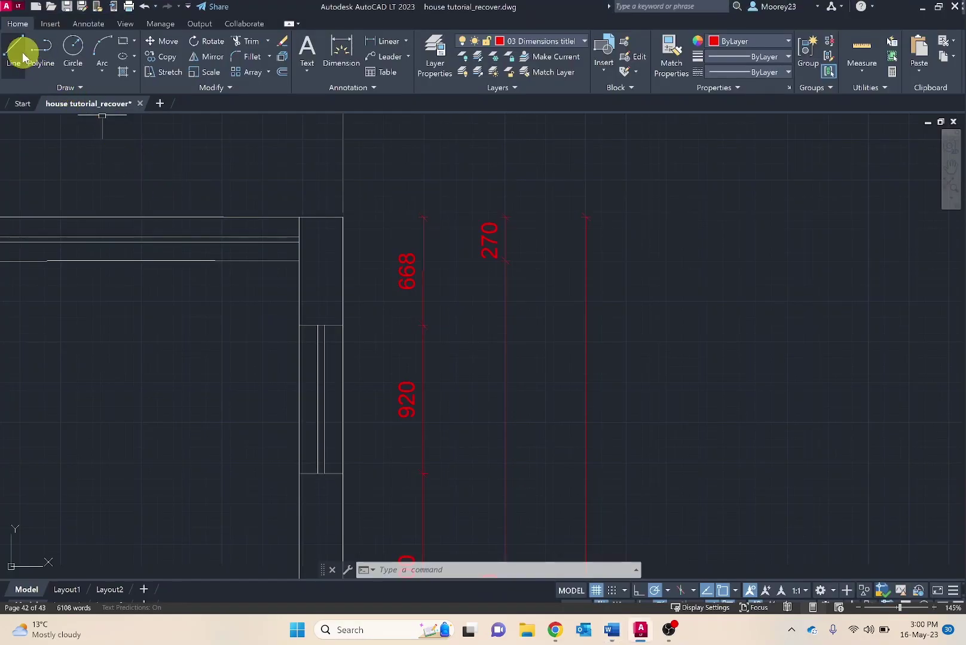
pyautogui.click(21, 55)
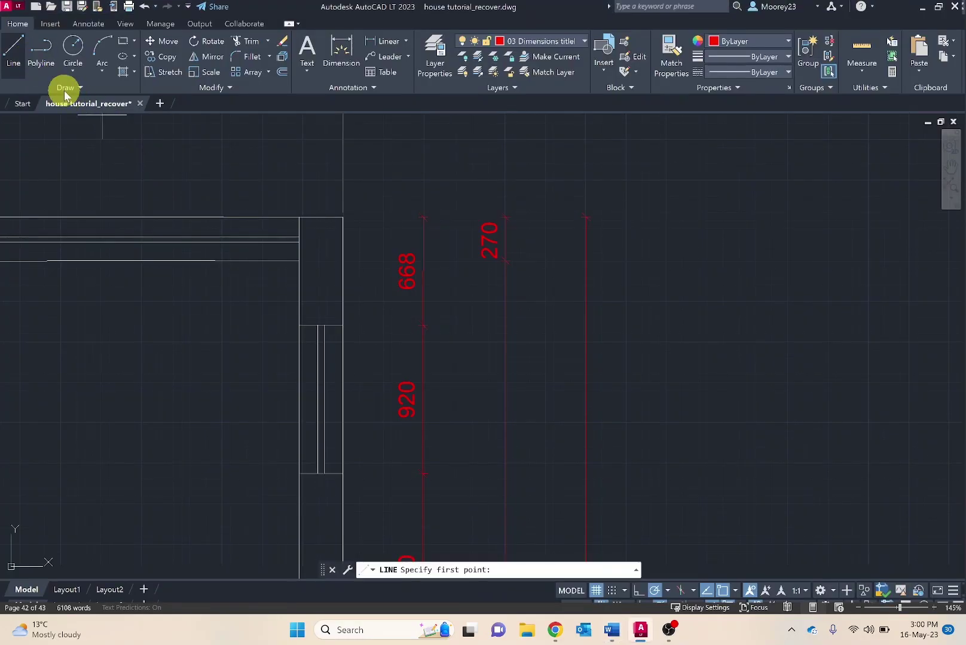
pyautogui.click(352, 217)
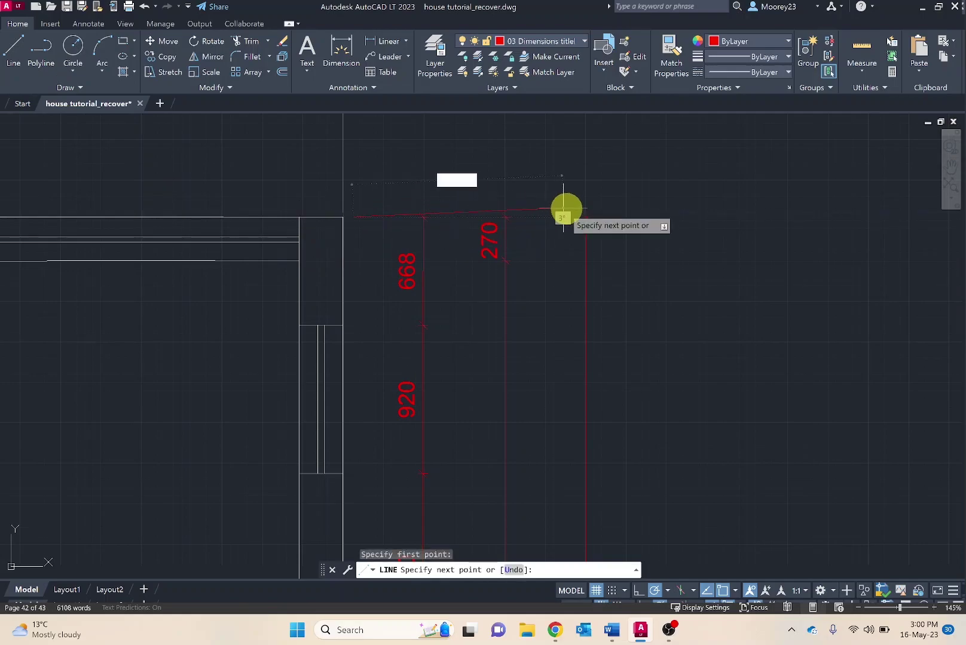
pyautogui.click(599, 217)
pyautogui.press('Escape')
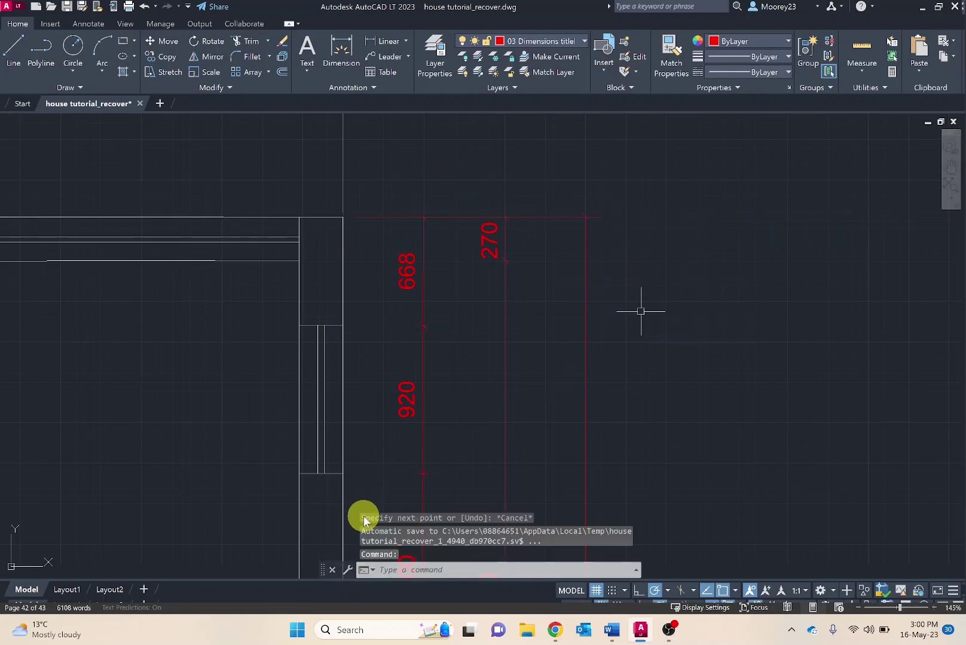
# - Draw a horizontal line about 4400 mm long, level with the southernmost wall's outer face, to just past the third dimension line
pyautogui.moveTo(364, 521)
pyautogui.mouseDown(button='middle')
pyautogui.moveTo(410, 401)
pyautogui.moveTo(383, 453)
pyautogui.moveTo(467, 145)
pyautogui.mouseUp(button='middle')
pyautogui.scroll(-3, 383, 453)
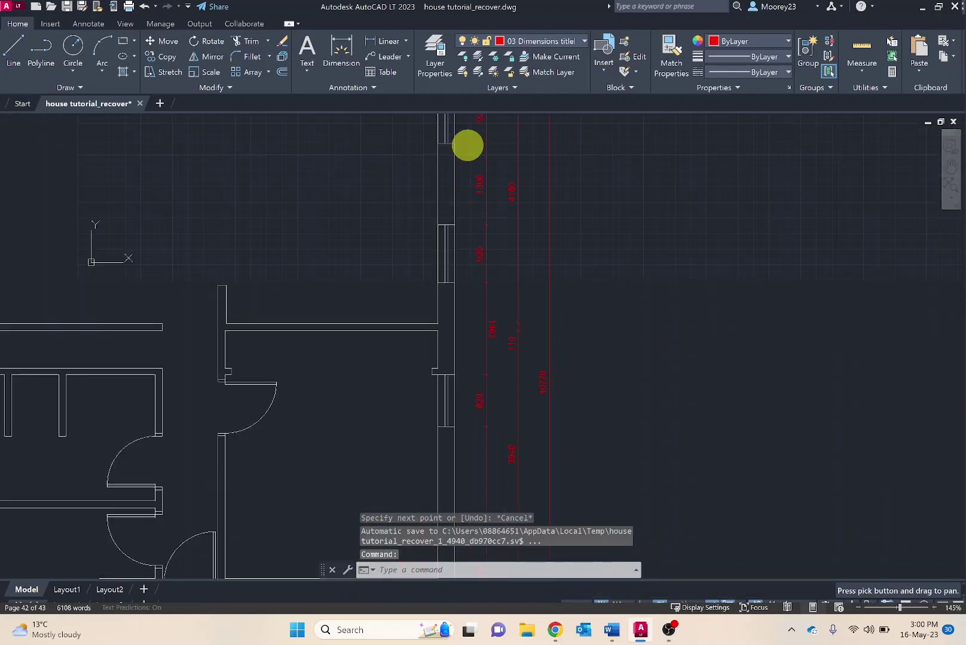
pyautogui.moveTo(431, 360)
pyautogui.mouseDown(button='middle')
pyautogui.moveTo(412, 315)
pyautogui.moveTo(429, 217)
pyautogui.mouseUp(button='middle')
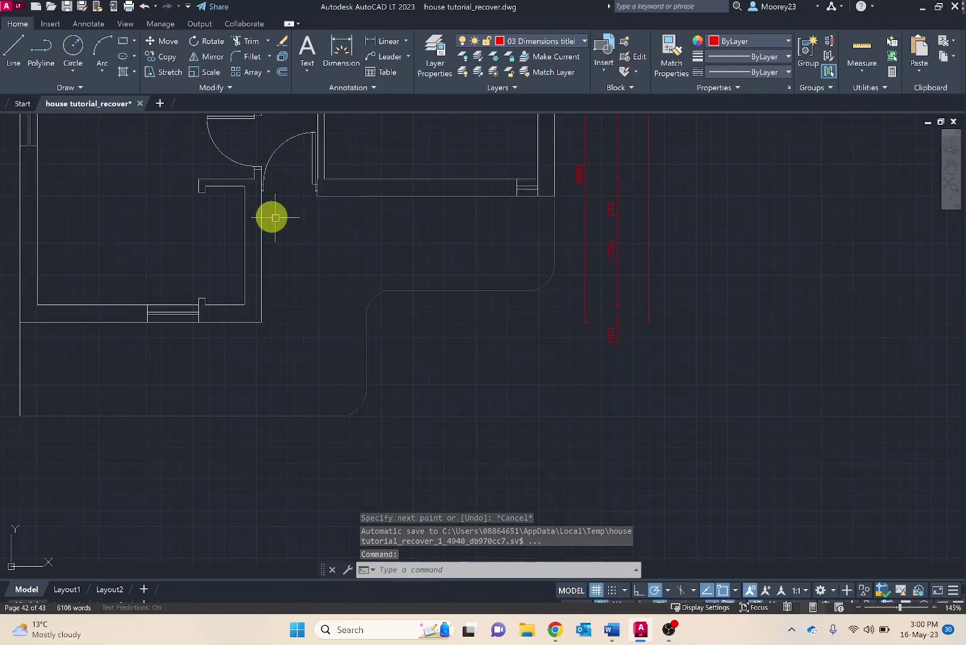
pyautogui.click(14, 48)
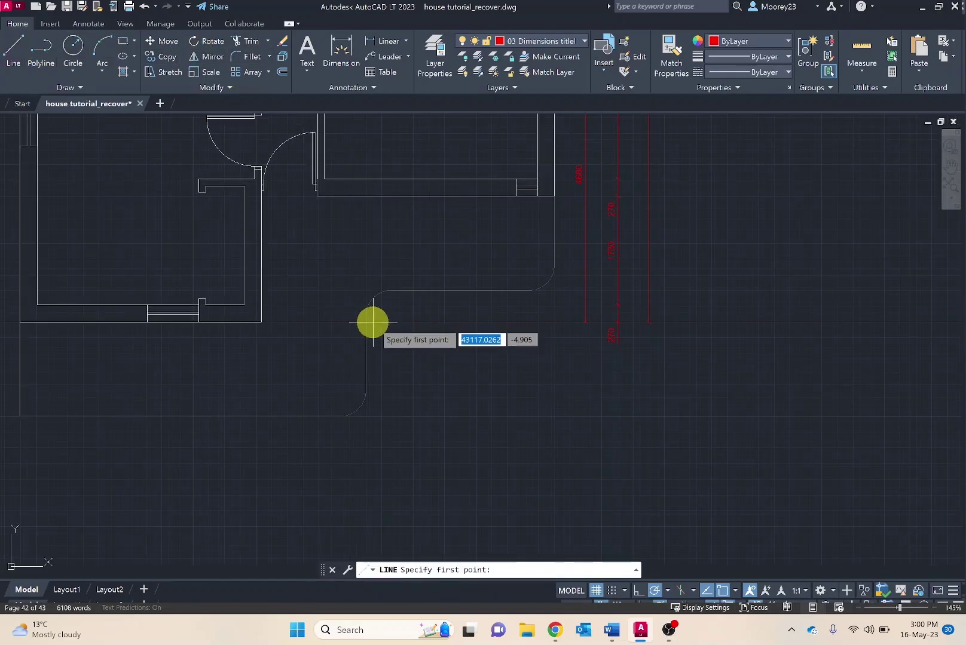
pyautogui.click(372, 323)
pyautogui.scroll(8, 640, 327)
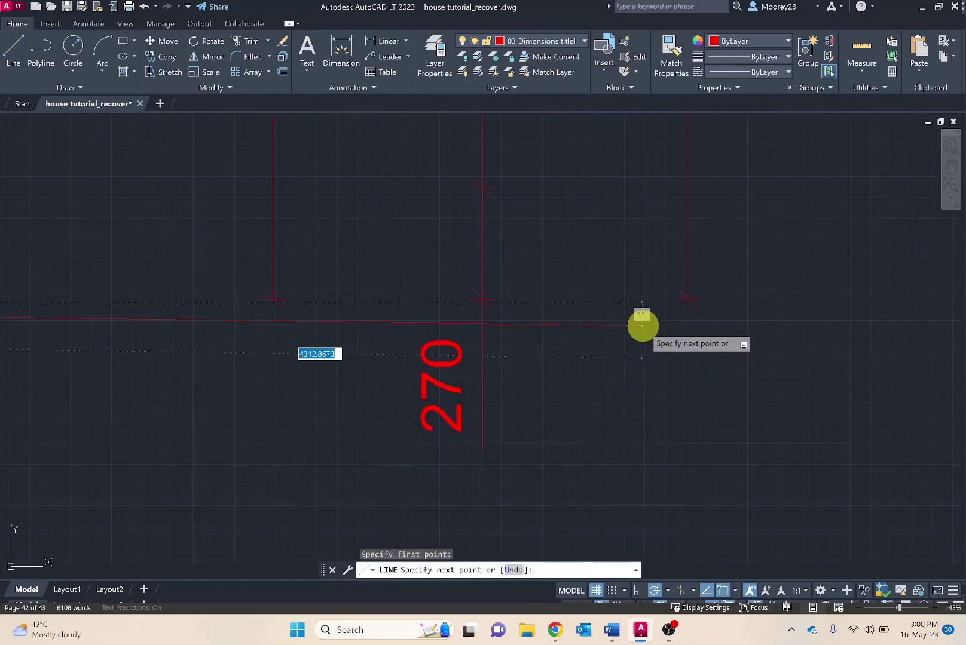
pyautogui.scroll(3, 641, 326)
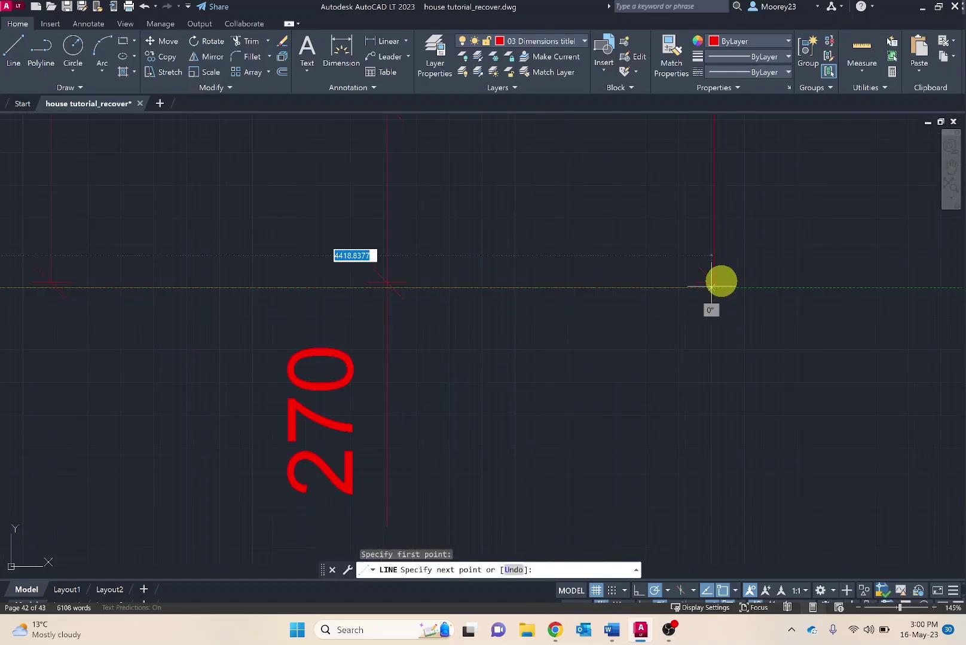
pyautogui.click(745, 282)
pyautogui.press('Escape')
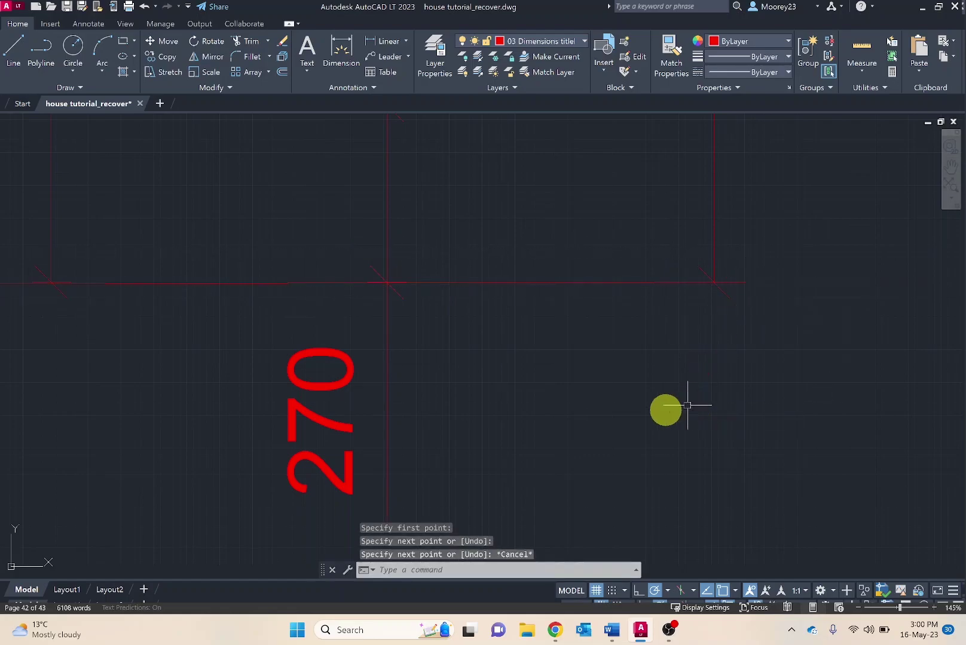
# - Add an angular dimension to the curved north-west wall's outer arc, placing its dimension arc outside the curved outline beyond the wall
pyautogui.scroll(-8, 328, 371)
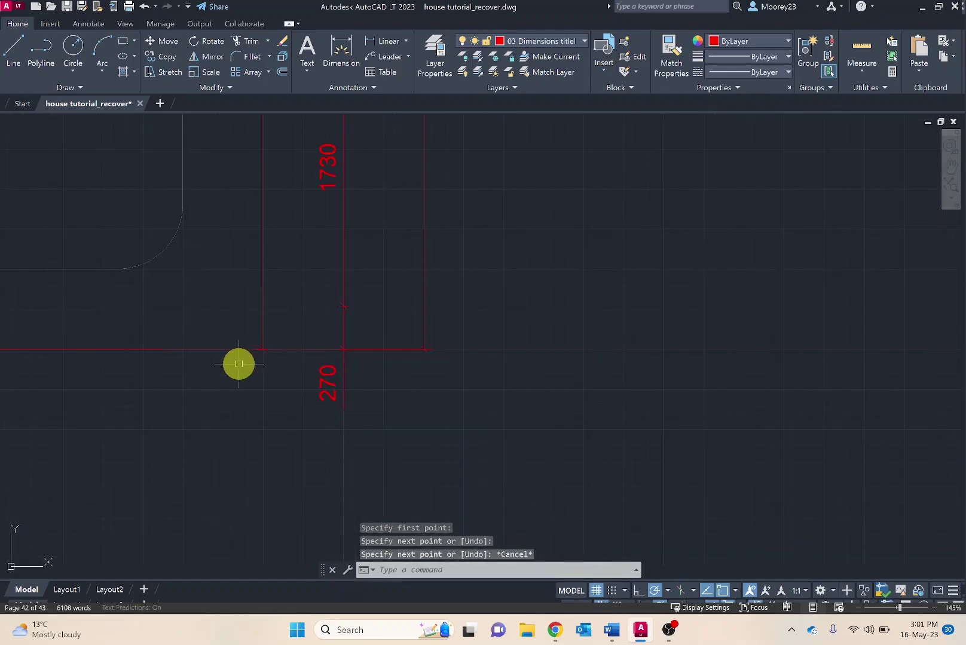
pyautogui.scroll(-6, 195, 299)
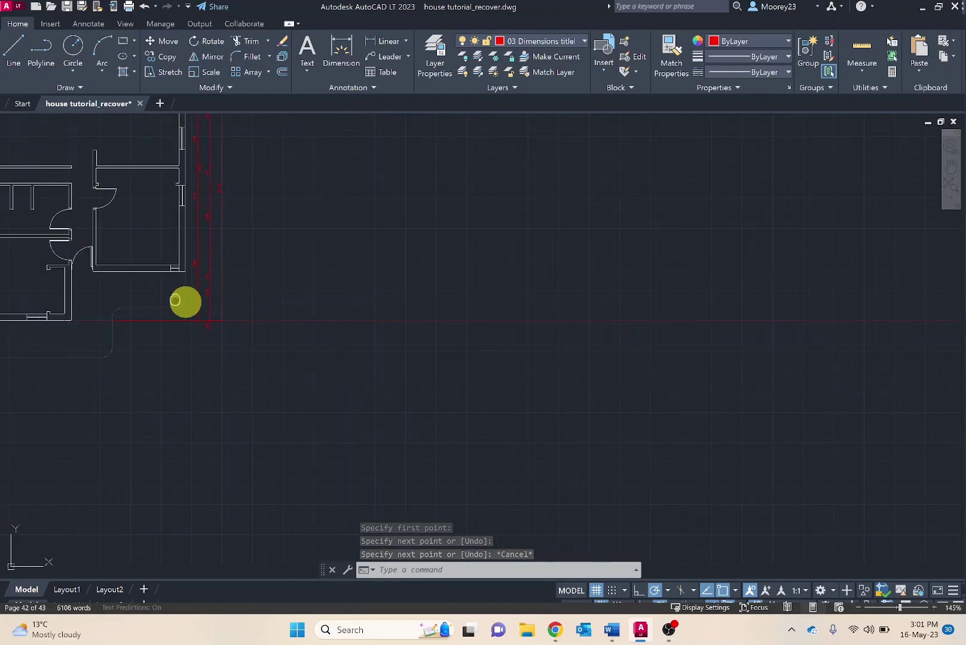
pyautogui.moveTo(185, 299); pyautogui.dragTo(618, 357, button='middle')
pyautogui.moveTo(408, 273); pyautogui.dragTo(569, 355, button='middle')
pyautogui.moveTo(338, 345)
pyautogui.mouseDown(button='middle')
pyautogui.moveTo(429, 291)
pyautogui.moveTo(556, 312)
pyautogui.mouseUp(button='middle')
pyautogui.moveTo(442, 315); pyautogui.dragTo(502, 326, button='middle')
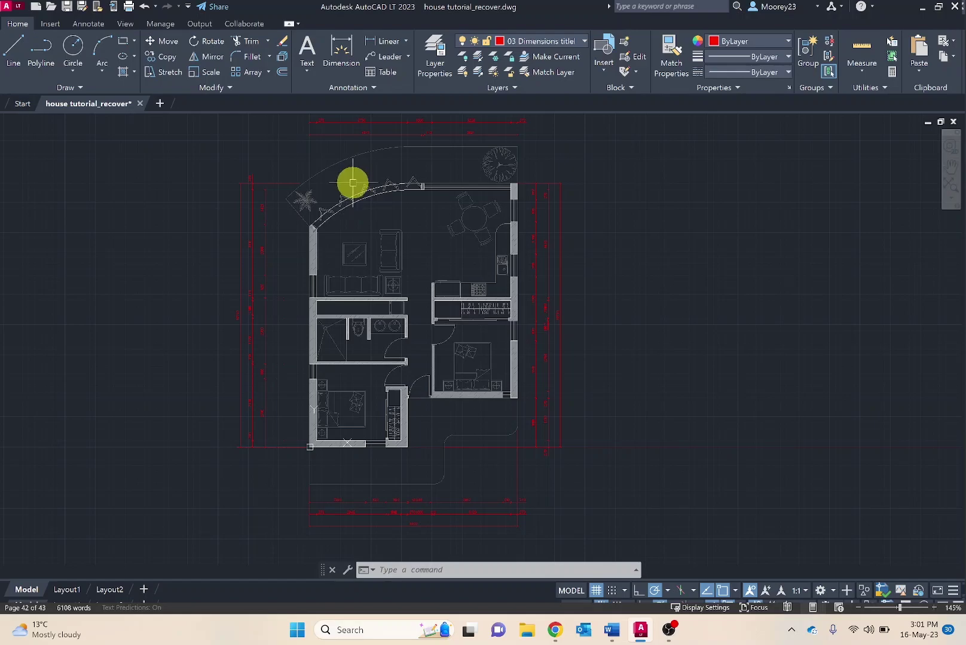
pyautogui.click(409, 43)
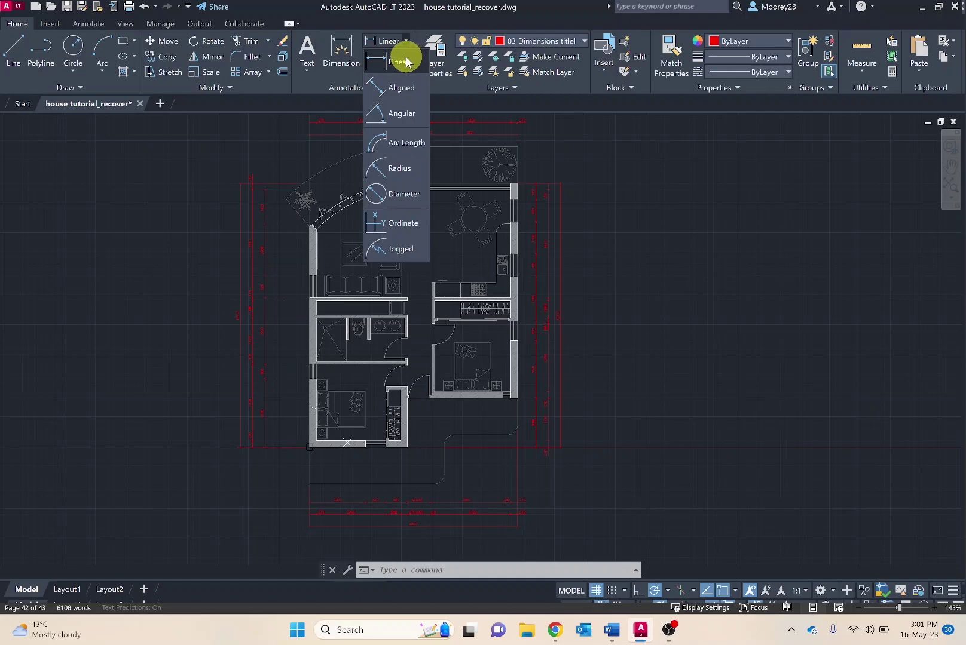
pyautogui.click(412, 114)
pyautogui.scroll(3, 341, 185)
pyautogui.scroll(-3, 338, 185)
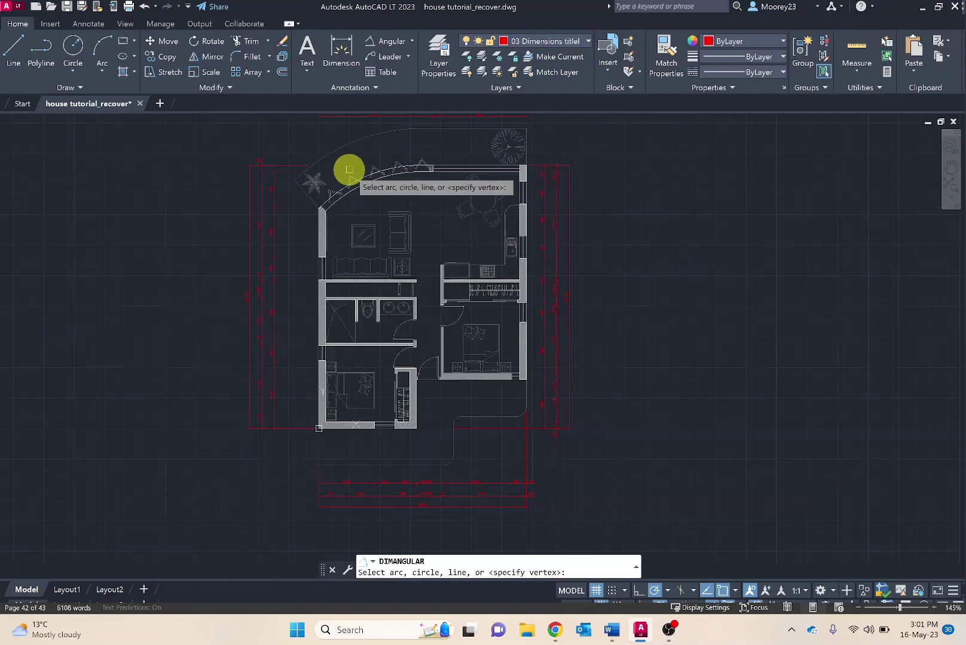
pyautogui.moveTo(349, 166); pyautogui.dragTo(410, 324, button='middle')
pyautogui.scroll(4, 418, 317)
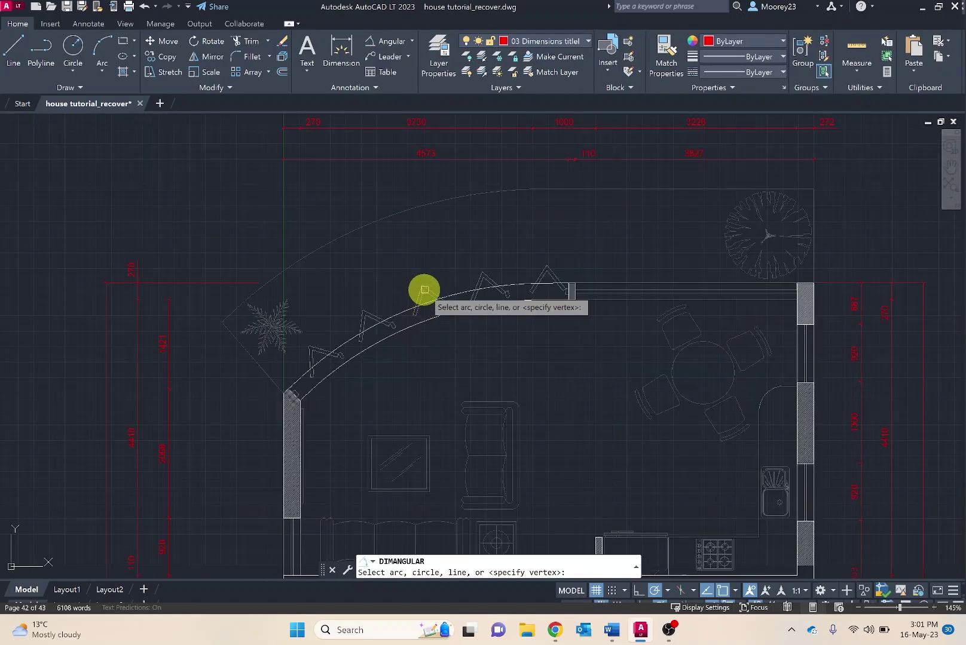
pyautogui.click(424, 303)
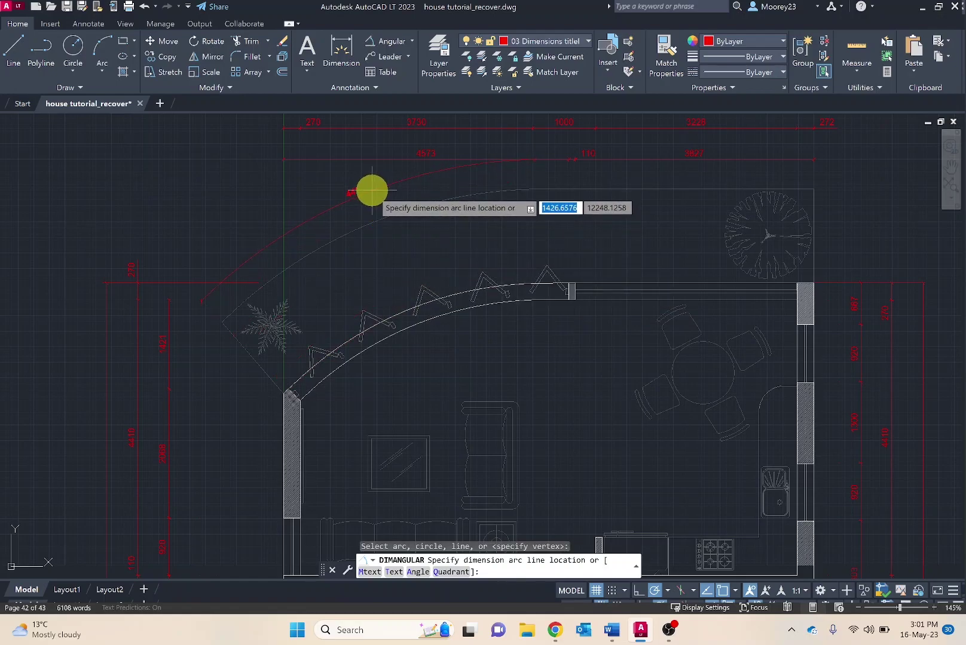
pyautogui.click(372, 190)
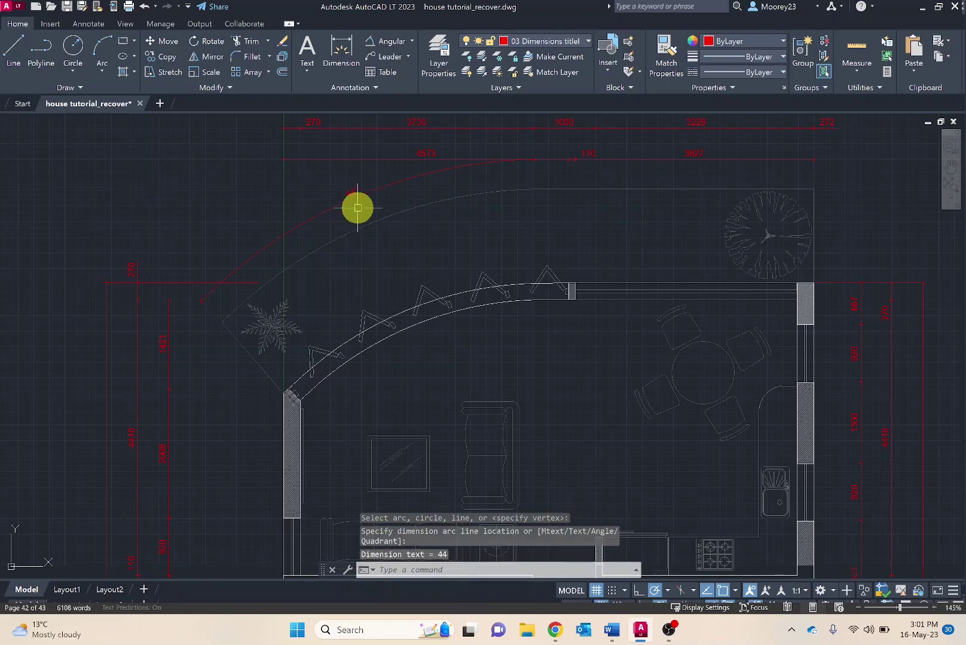
pyautogui.moveTo(362, 193)
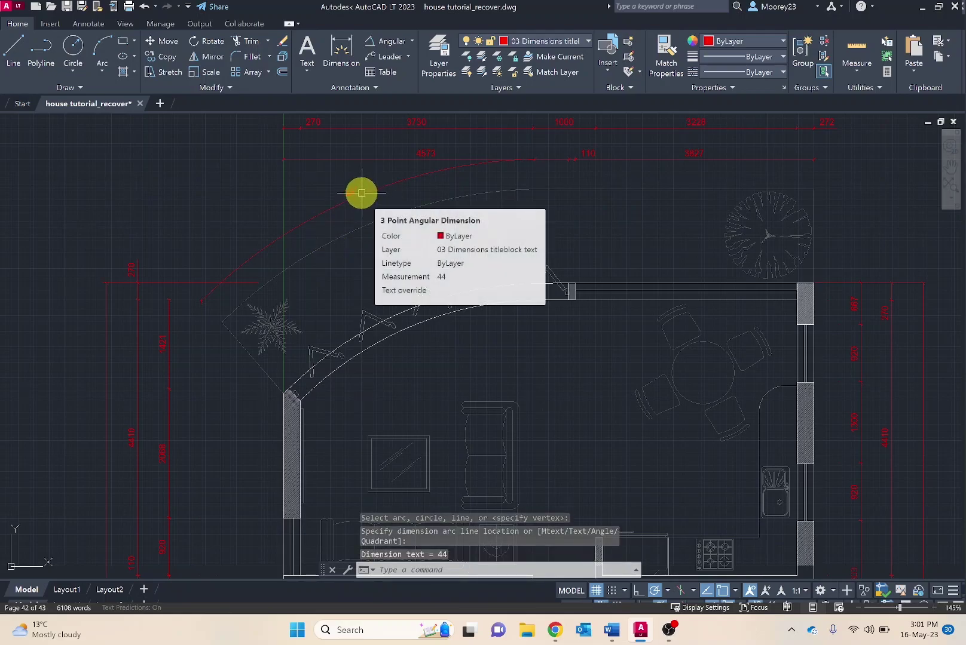